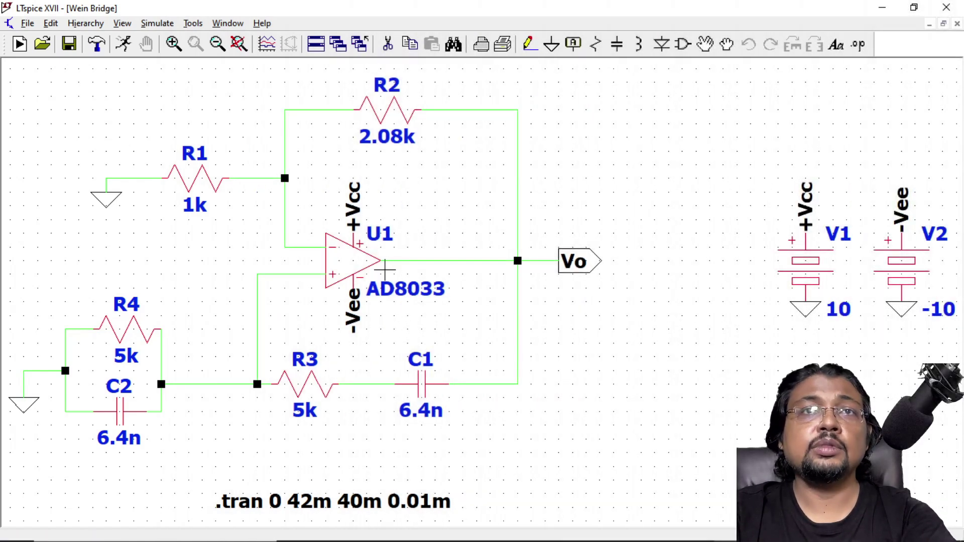
# Step: Zoom the Wien bridge schematic and switch to the Cut (delete) tool
pyautogui.scroll(-1, 526, 306)
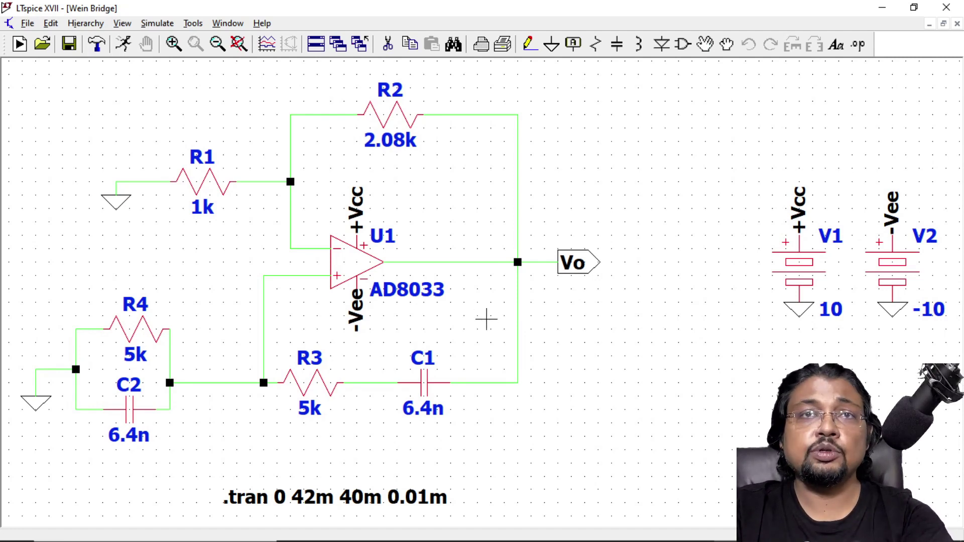
pyautogui.scroll(1, 486, 318)
pyautogui.scroll(-1, 539, 340)
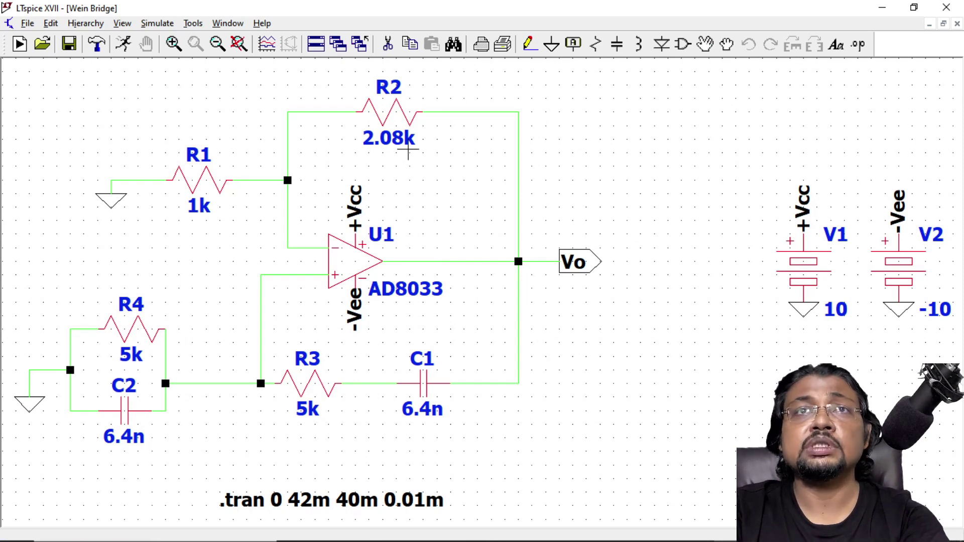
pyautogui.click(392, 50)
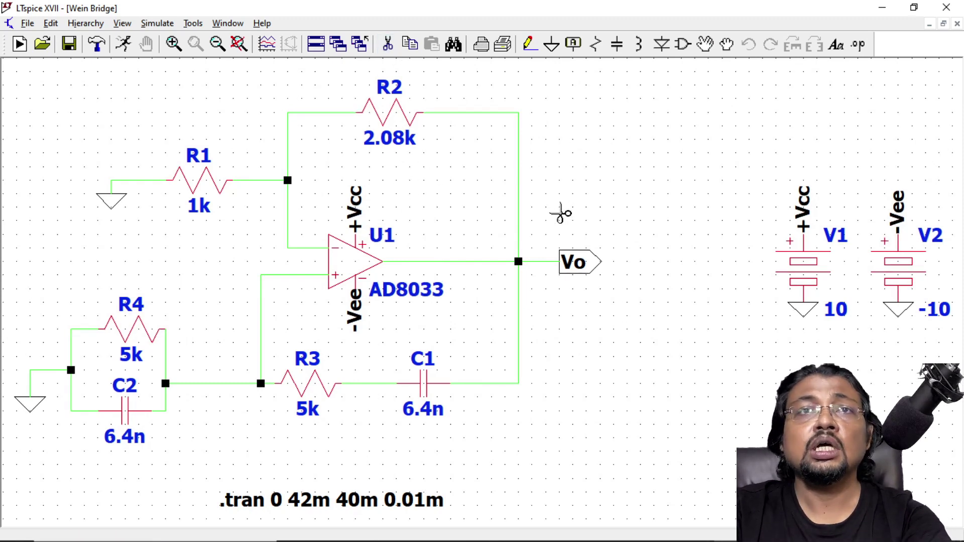
# Step: Delete R4, C2, R3, C1, their ground and the leftover wires around the op-amp
pyautogui.scroll(-1, 389, 317)
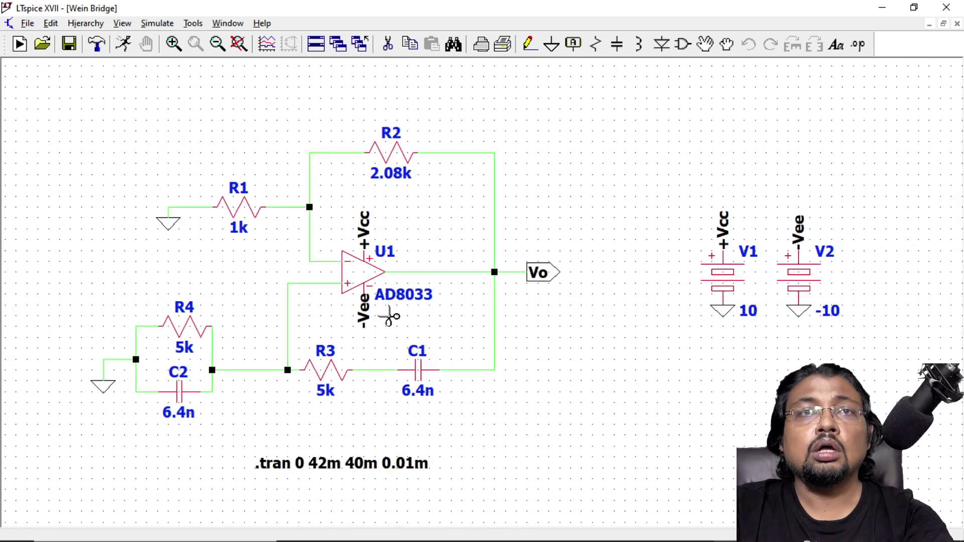
pyautogui.moveTo(81, 299); pyautogui.dragTo(319, 417)
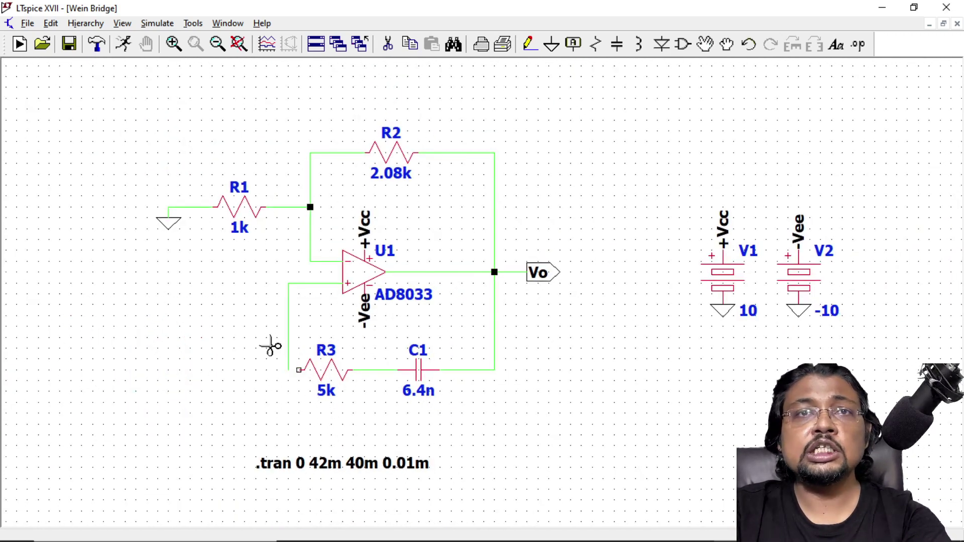
pyautogui.moveTo(269, 341); pyautogui.dragTo(512, 408)
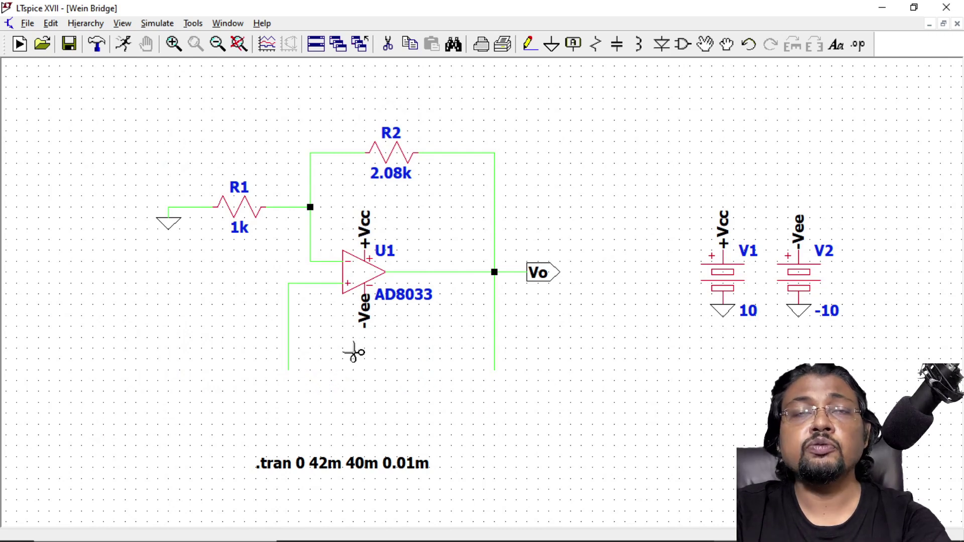
pyautogui.click(292, 284)
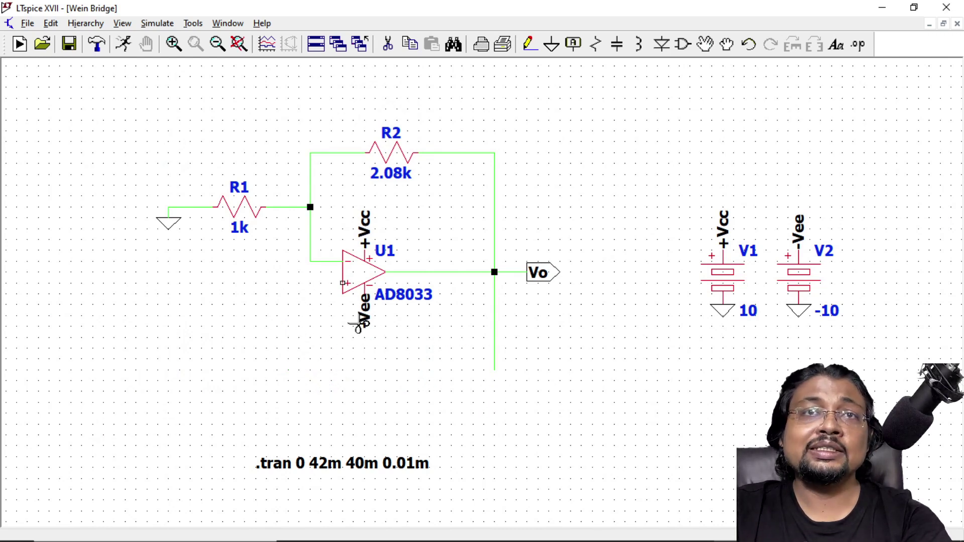
pyautogui.click(495, 312)
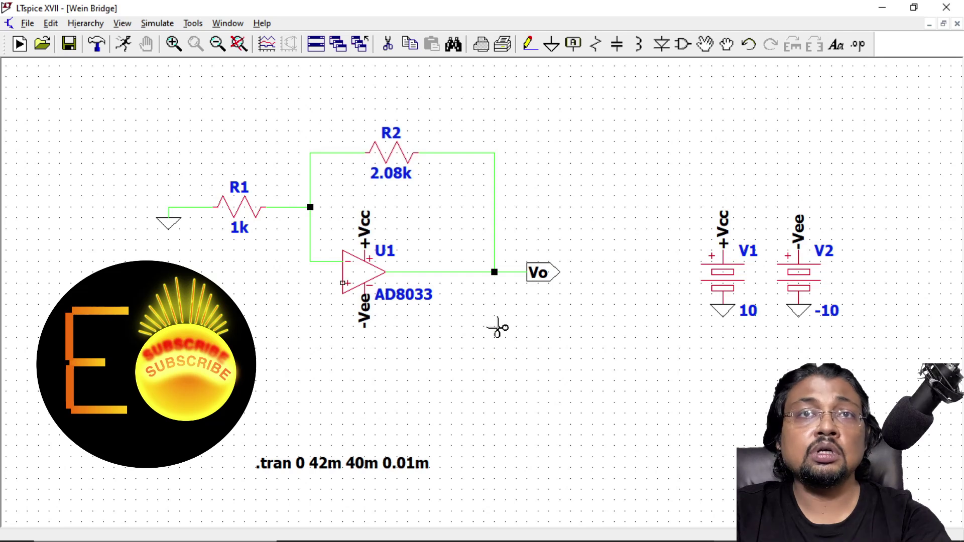
pyautogui.click(705, 44)
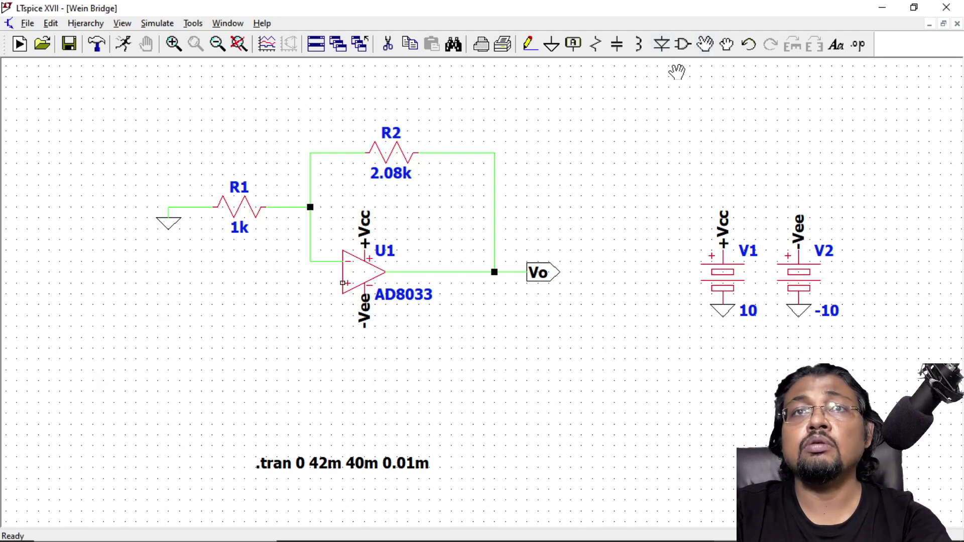
# Step: Relocate the .tran directive, then V1 and V2, to the right of the amplifier
pyautogui.click(296, 464)
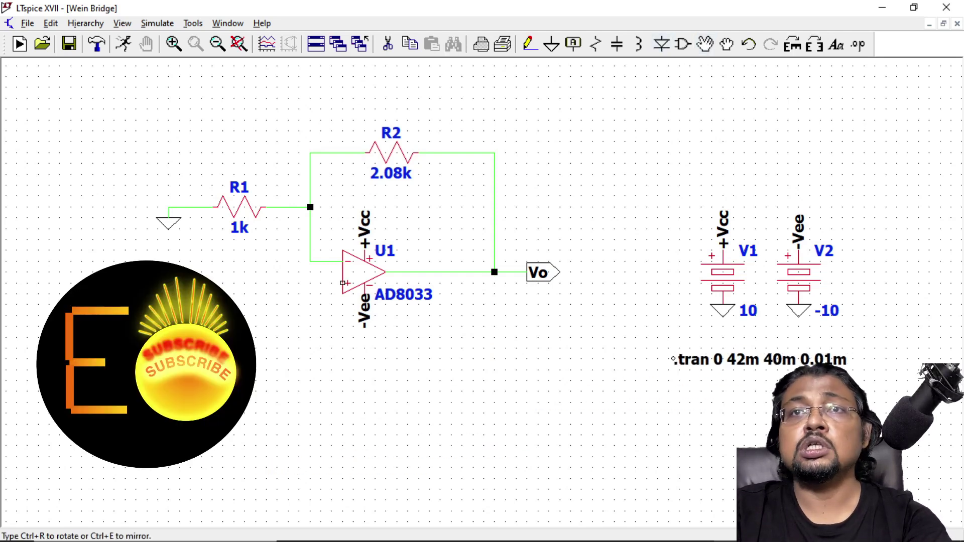
pyautogui.click(718, 360)
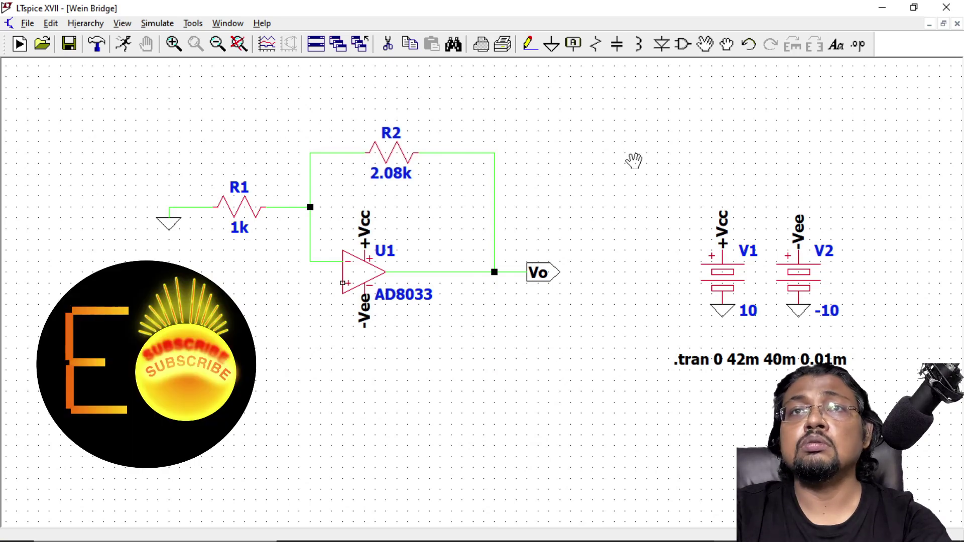
pyautogui.moveTo(947, 161); pyautogui.dragTo(635, 376)
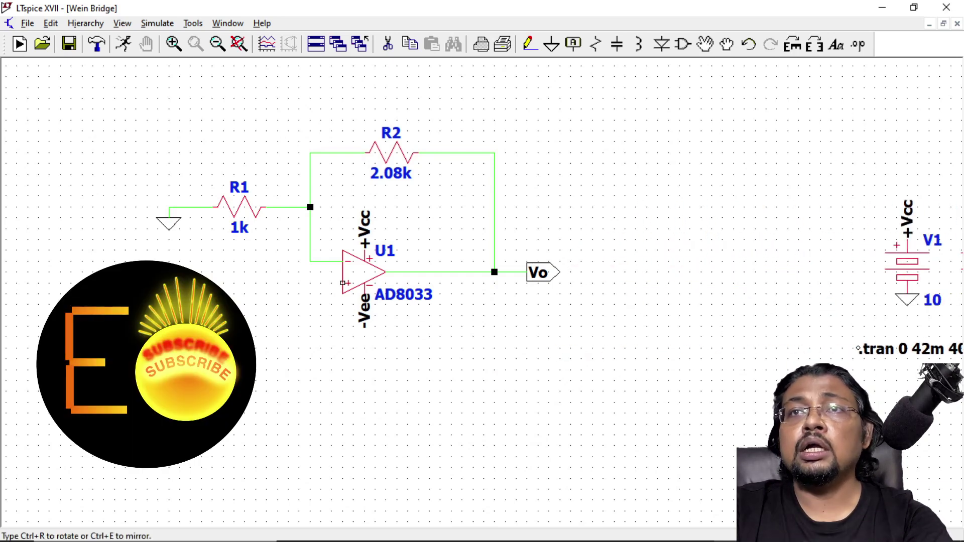
pyautogui.scroll(2, 772, 349)
pyautogui.scroll(-1, 729, 349)
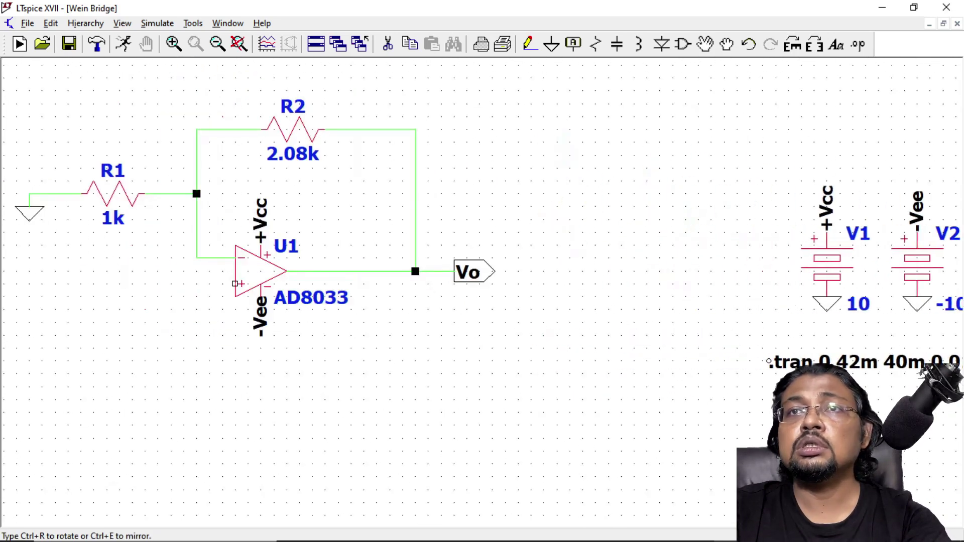
pyautogui.scroll(-1, 707, 254)
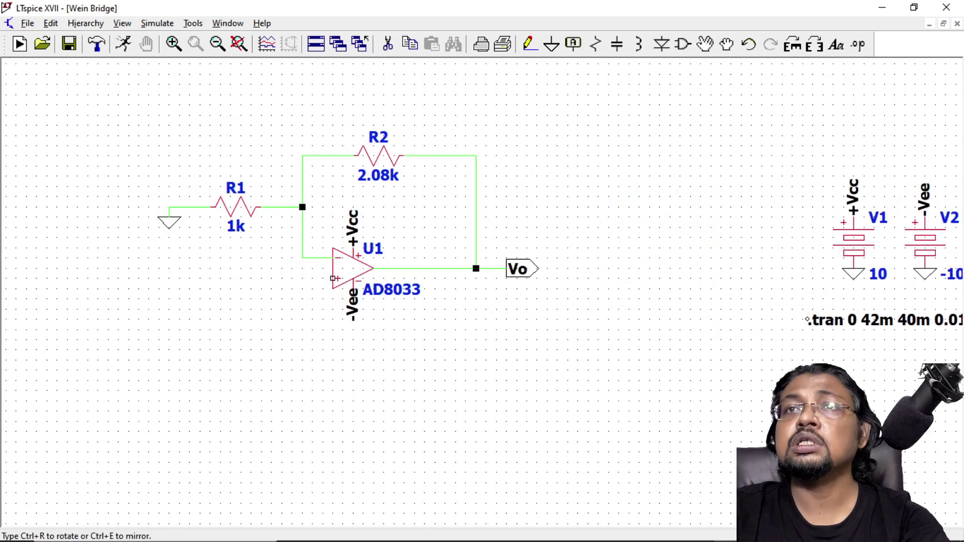
pyautogui.click(885, 248)
pyautogui.scroll(-1, 351, 170)
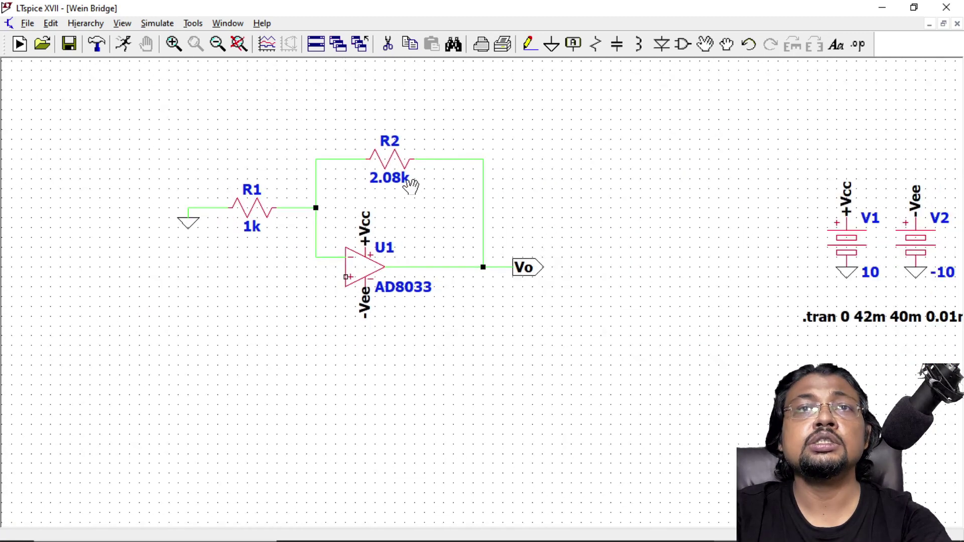
pyautogui.scroll(-1, 302, 146)
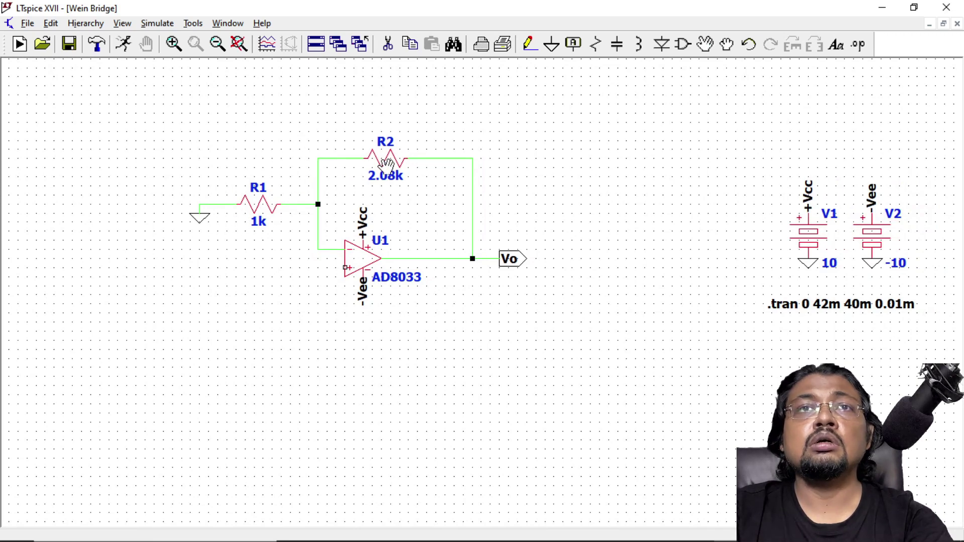
# Step: Place three resistors, R3, R4 and R5, in a row below the amplifier
pyautogui.press('F3')
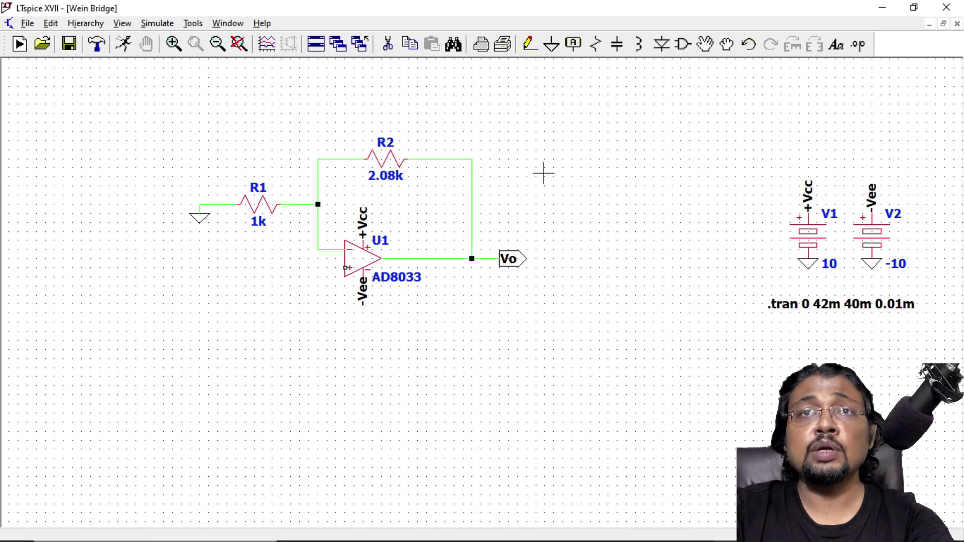
pyautogui.click(594, 49)
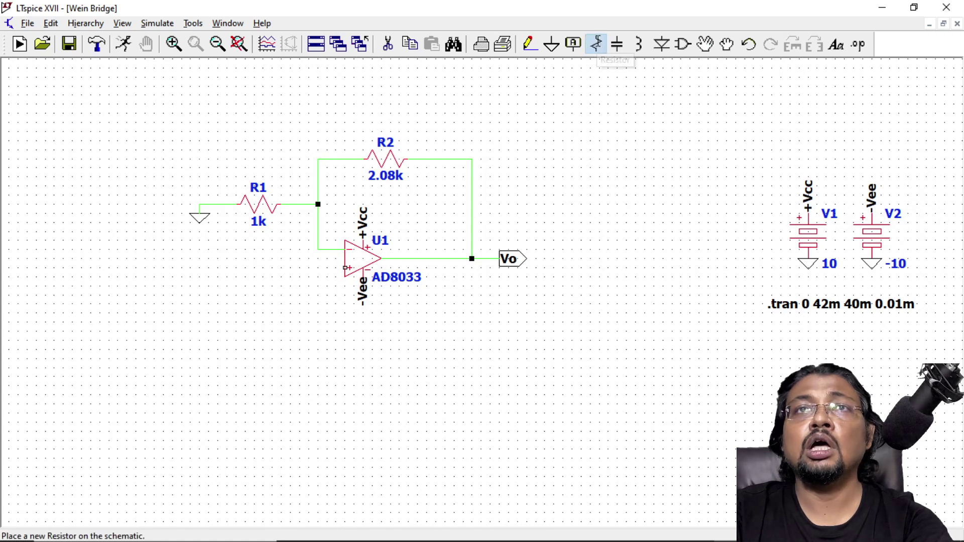
pyautogui.click(399, 389)
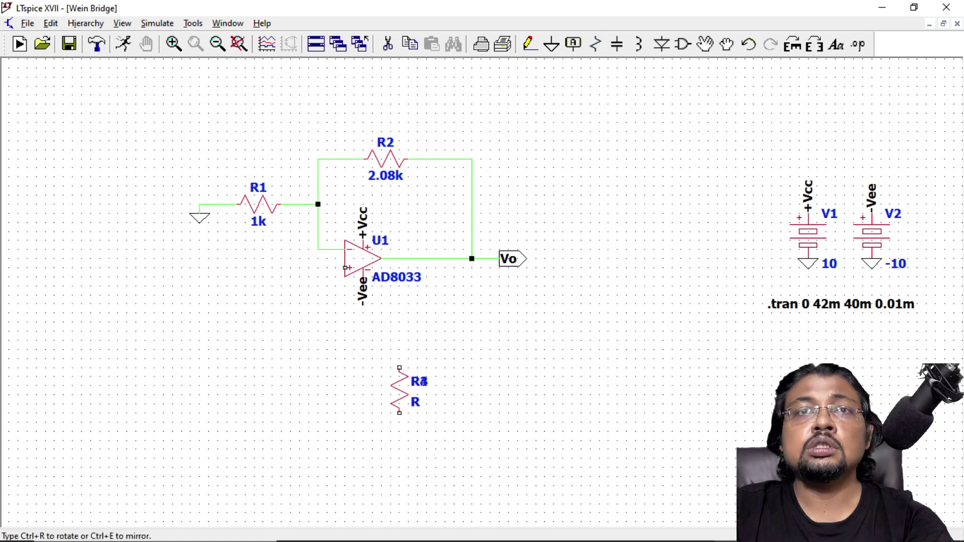
pyautogui.click(327, 390)
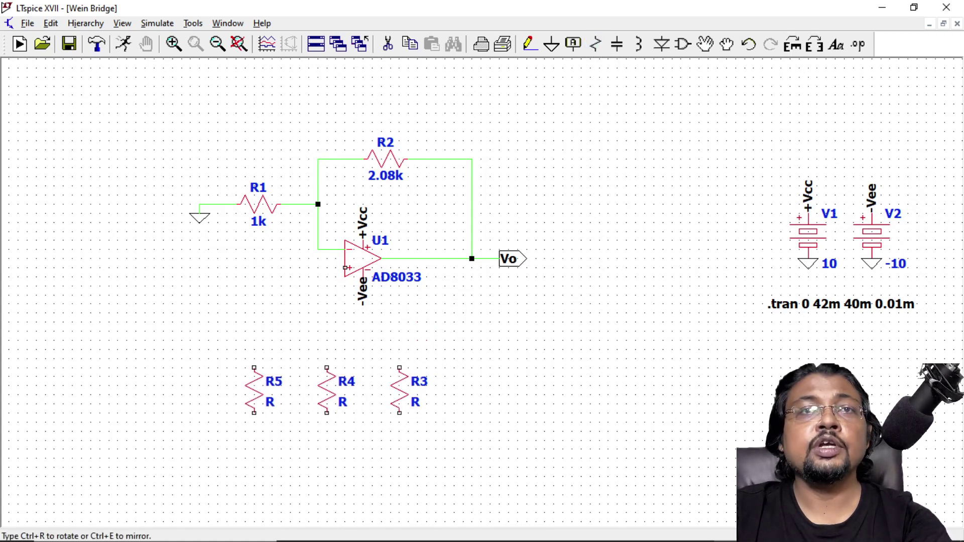
pyautogui.click(245, 390)
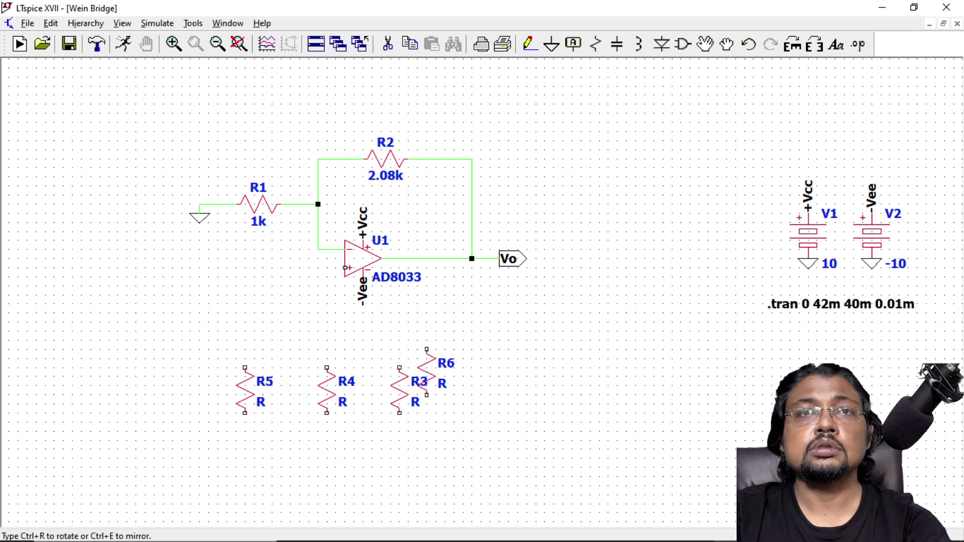
pyautogui.press('Escape')
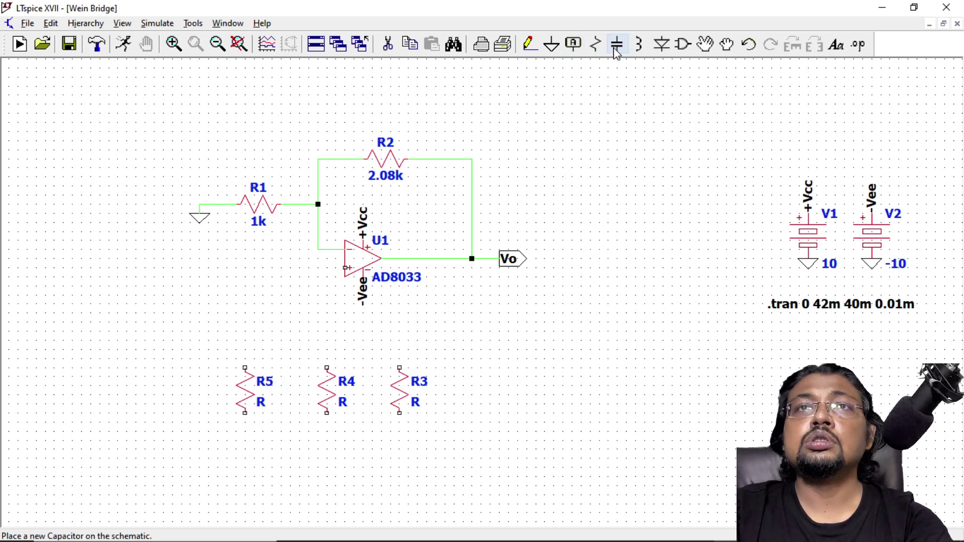
# Step: Place horizontal capacitors C2 and C3 in the row between the resistors
pyautogui.click(617, 44)
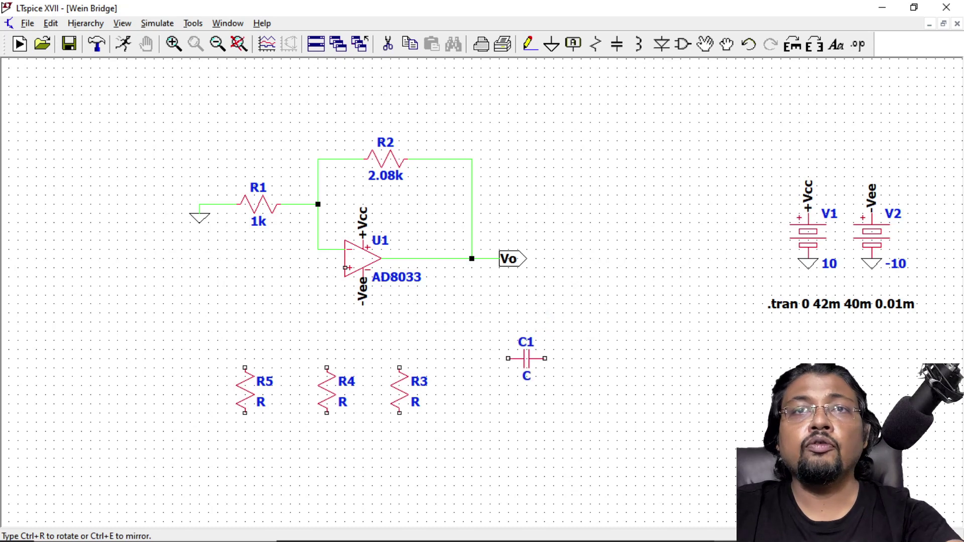
pyautogui.hotkey('ctrl', 'r')
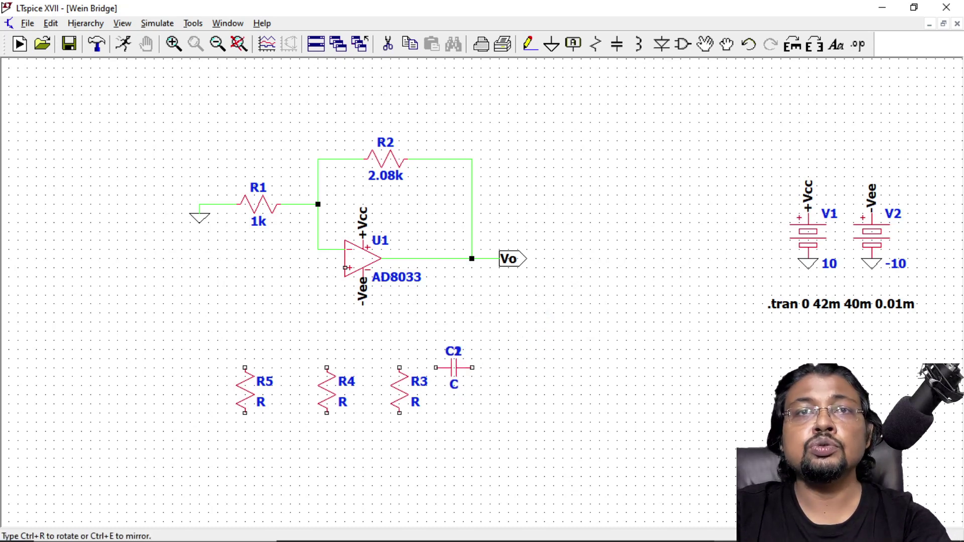
pyautogui.click(363, 368)
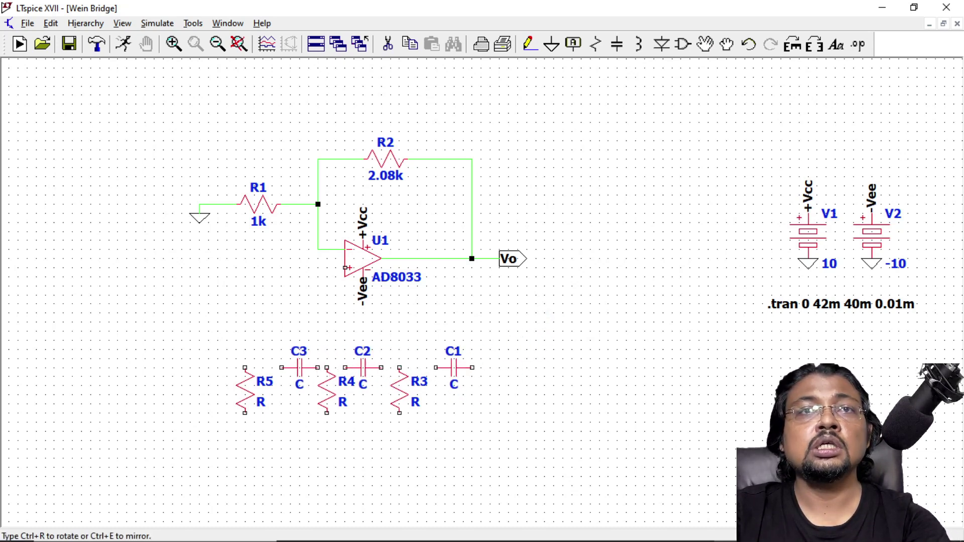
pyautogui.click(290, 367)
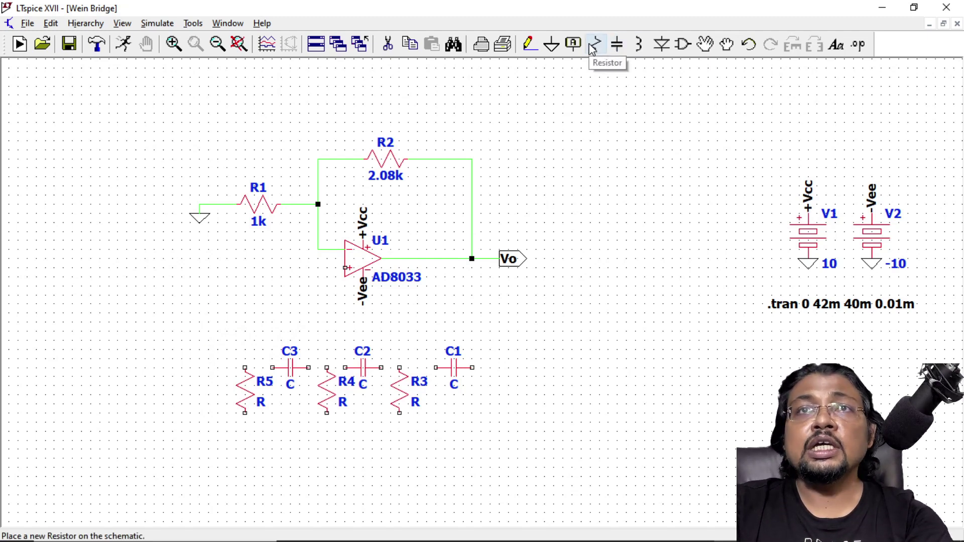
# Step: Wire R3's top to C1, and C1's other pin up to the Vo node
pyautogui.click(529, 45)
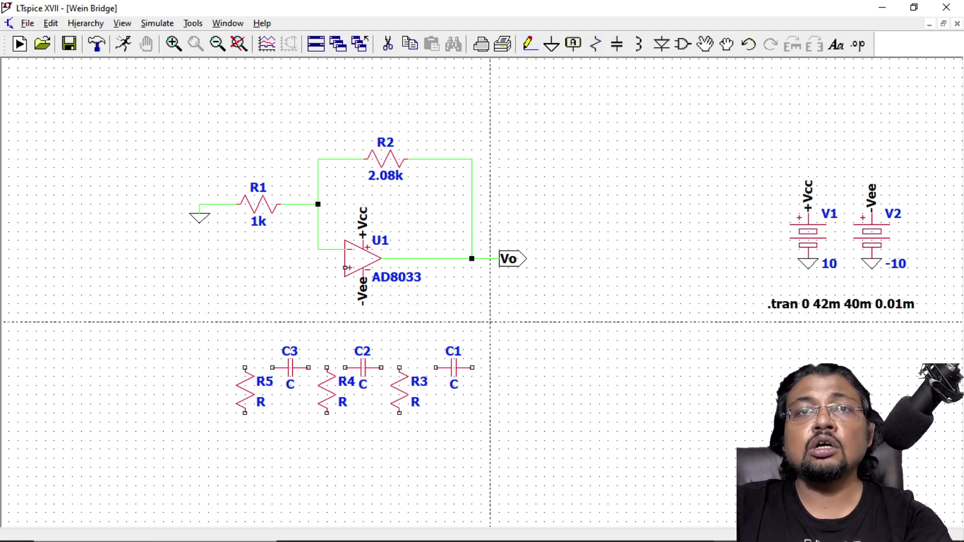
pyautogui.click(400, 368)
pyautogui.click(436, 377)
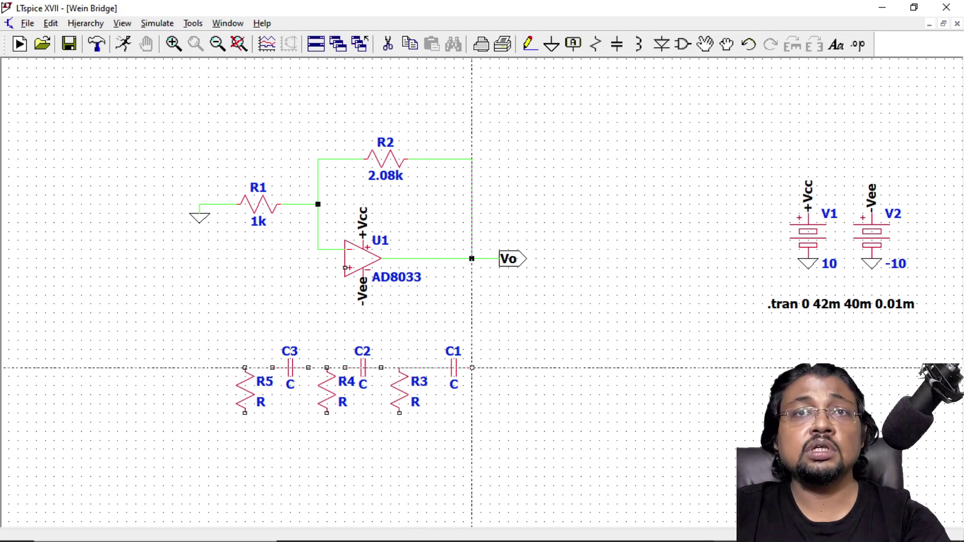
pyautogui.click(472, 369)
pyautogui.press('Escape')
pyautogui.click(472, 258)
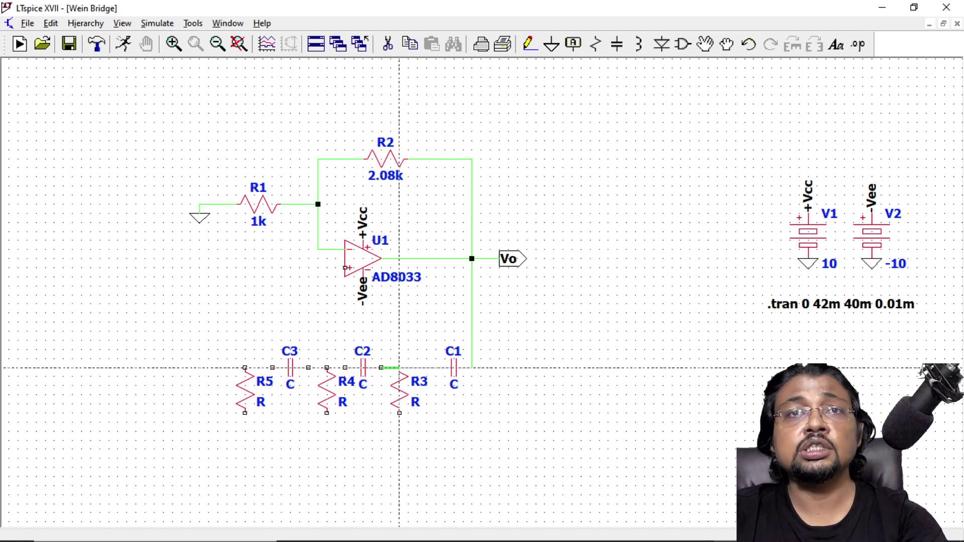
# Step: Wire R3 to R4, and C3 between the tops of R4 and R5
pyautogui.click(400, 368)
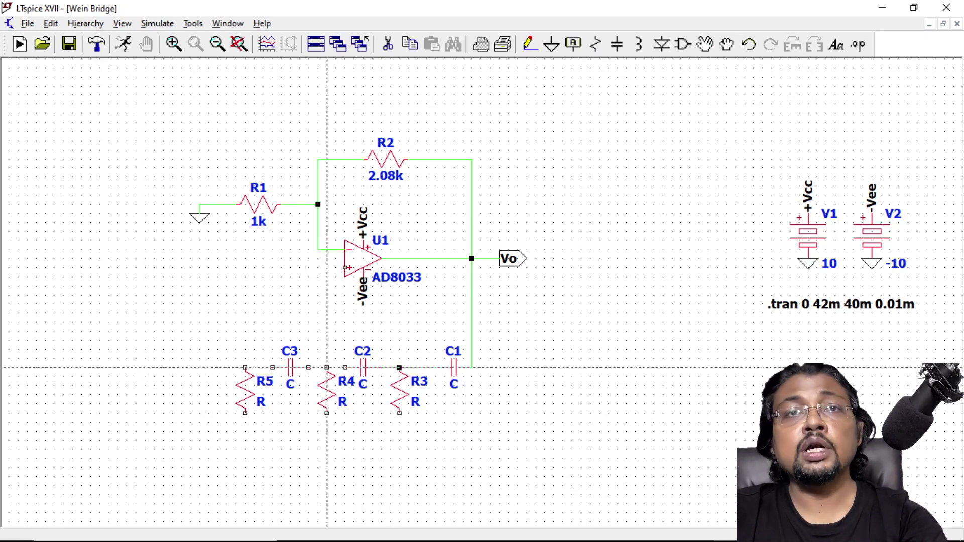
pyautogui.click(327, 368)
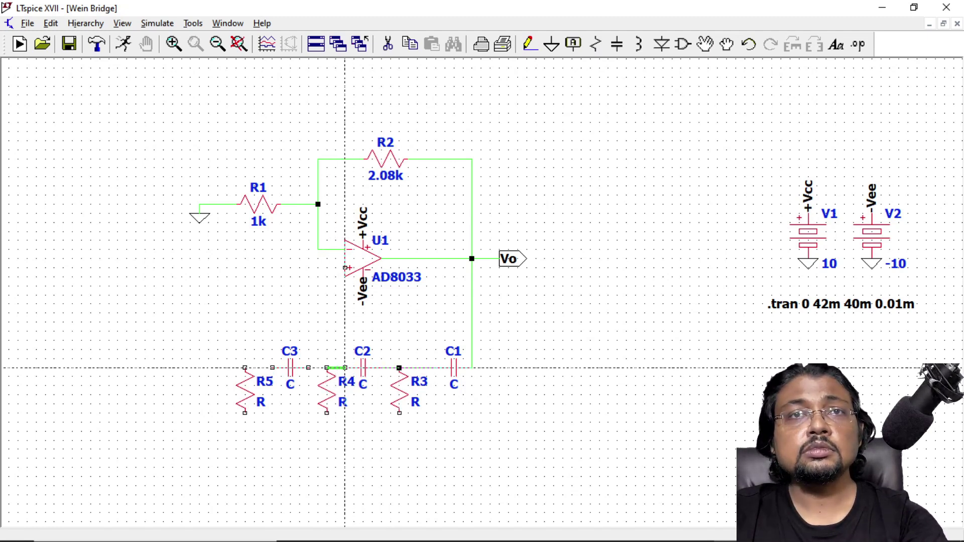
pyautogui.rightClick(327, 368)
pyautogui.click(308, 368)
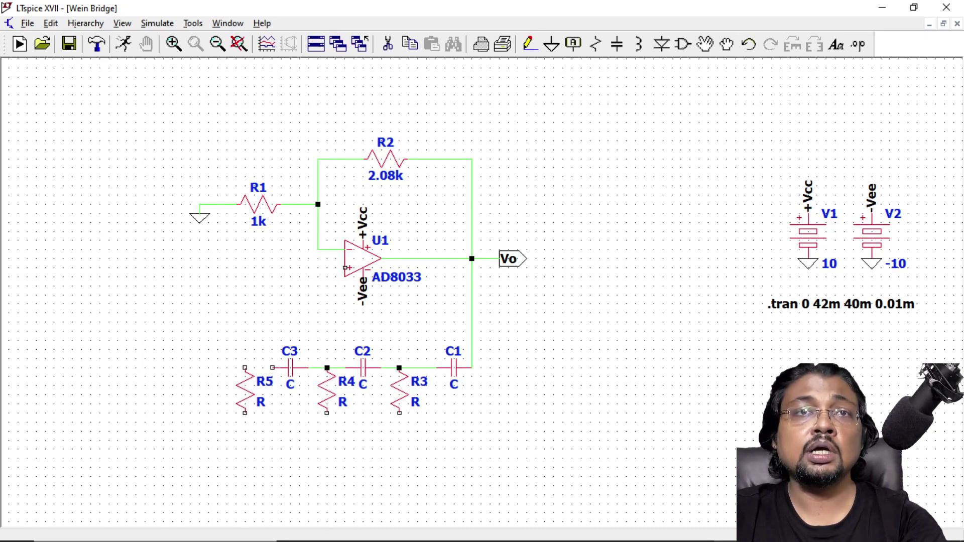
pyautogui.click(272, 368)
pyautogui.click(245, 368)
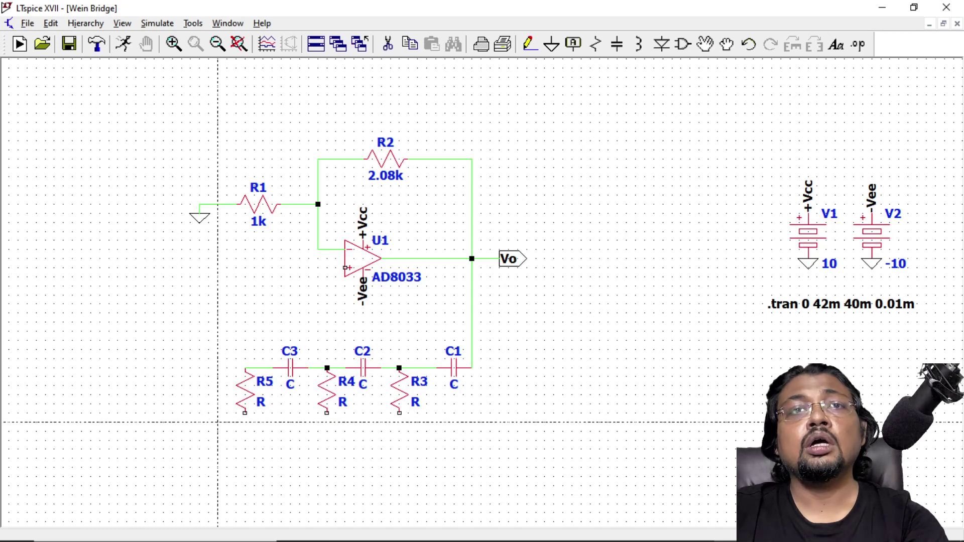
# Step: Tie the bottoms of R3–R5 together and ground them below R4
pyautogui.click(245, 413)
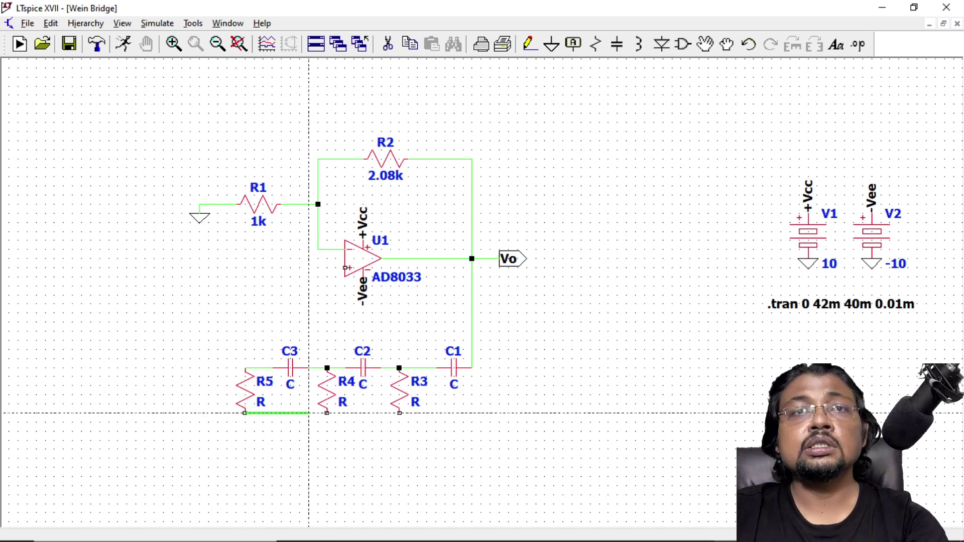
pyautogui.rightClick(399, 413)
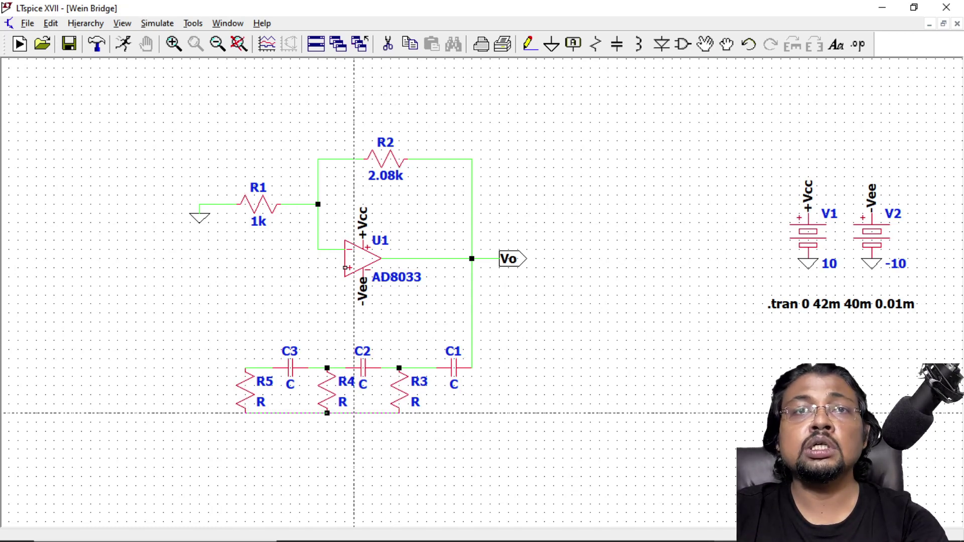
pyautogui.click(327, 431)
pyautogui.click(551, 44)
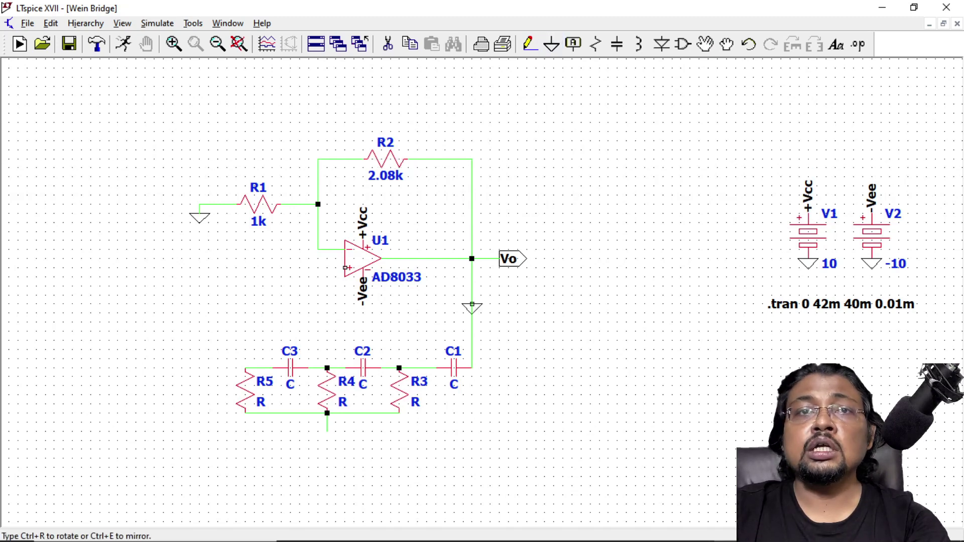
pyautogui.click(327, 431)
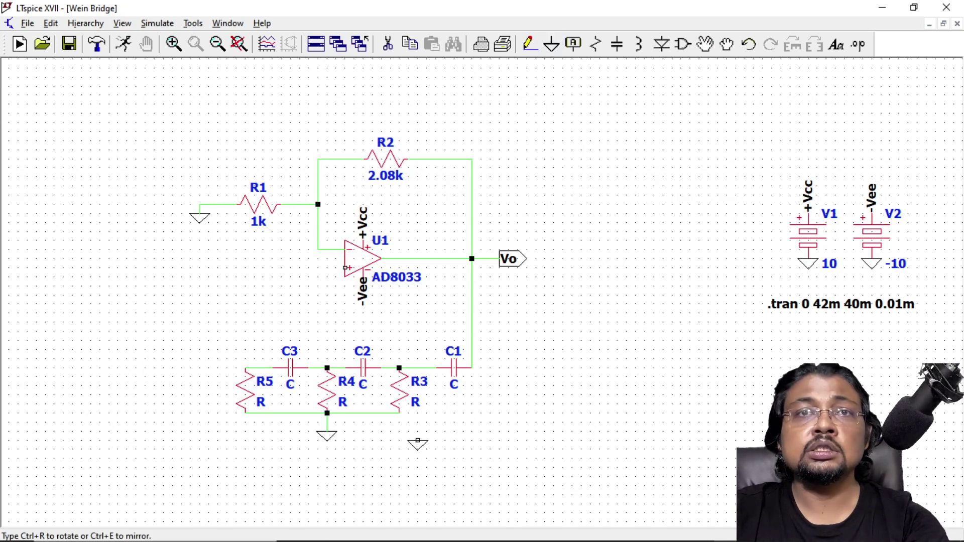
pyautogui.rightClick(418, 438)
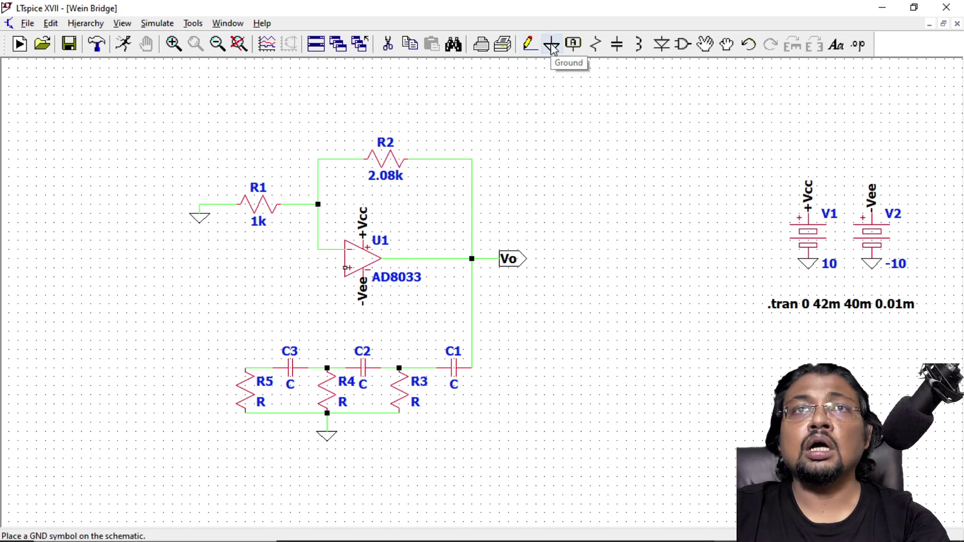
# Step: Wire the R5/C3 node up to R1's left end in place of its ground
pyautogui.click(388, 46)
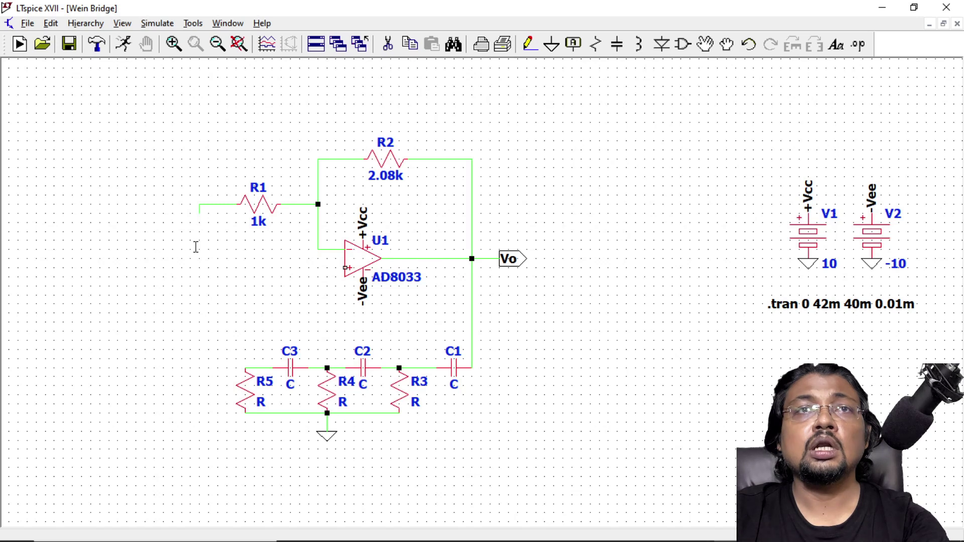
pyautogui.click(528, 45)
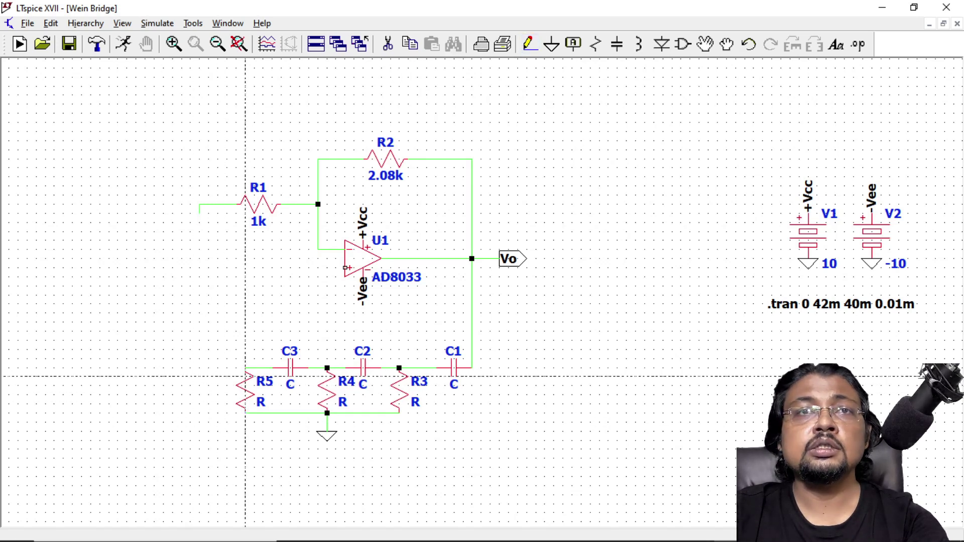
pyautogui.click(246, 368)
pyautogui.click(199, 368)
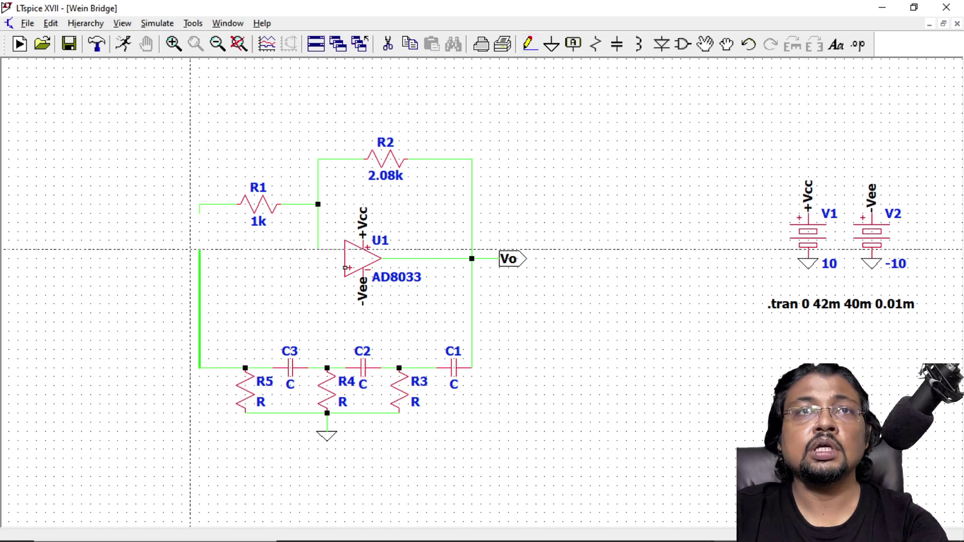
pyautogui.click(200, 204)
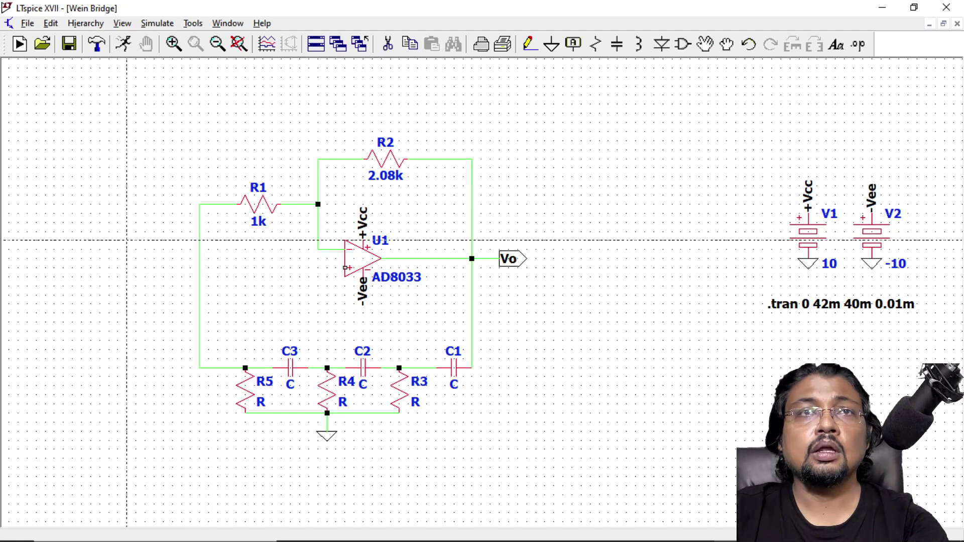
# Step: Ground the op-amp's non-inverting input through a short wire
pyautogui.click(344, 268)
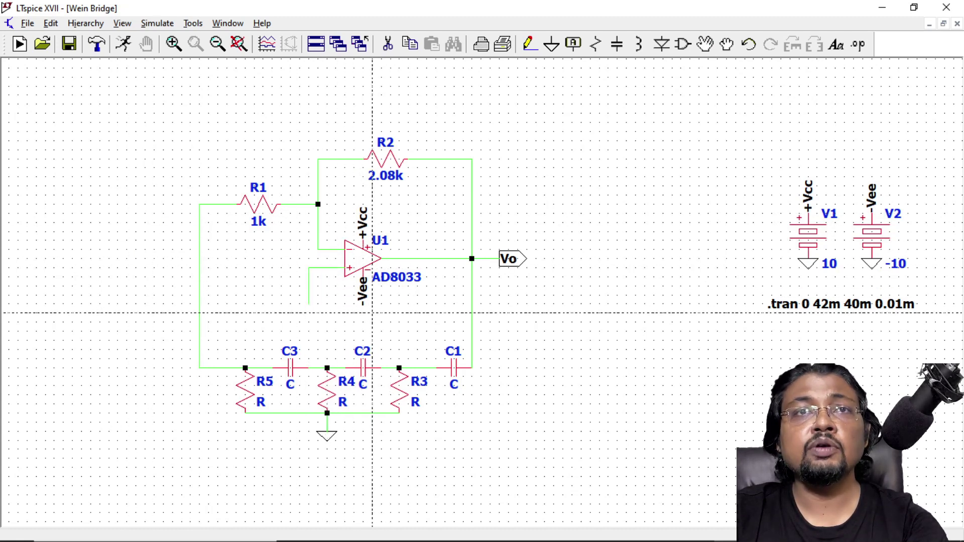
pyautogui.press('Escape')
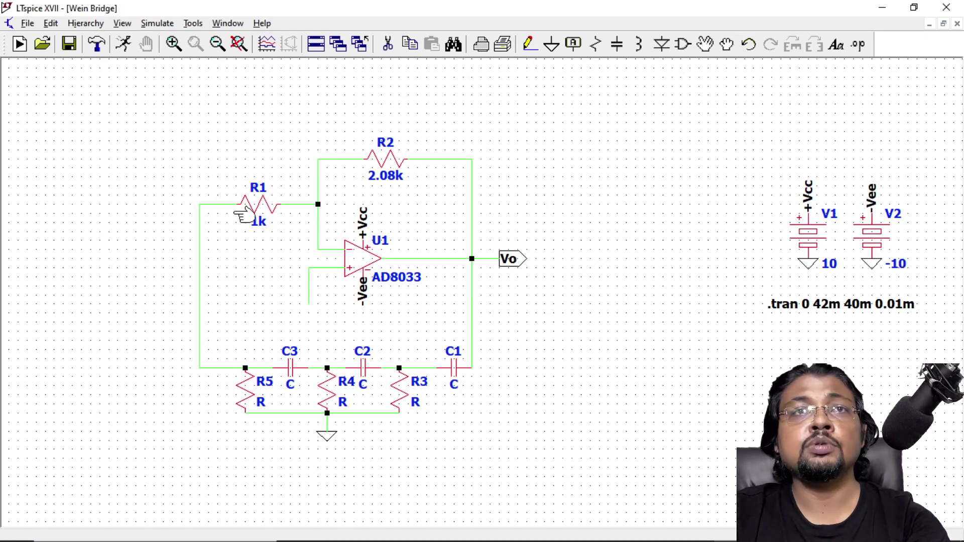
pyautogui.click(549, 46)
pyautogui.click(309, 304)
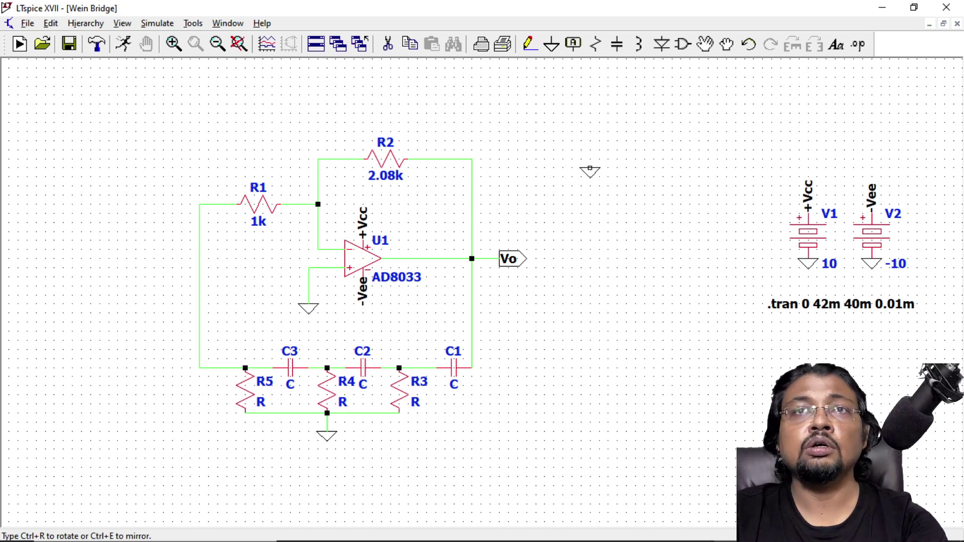
pyautogui.press('Escape')
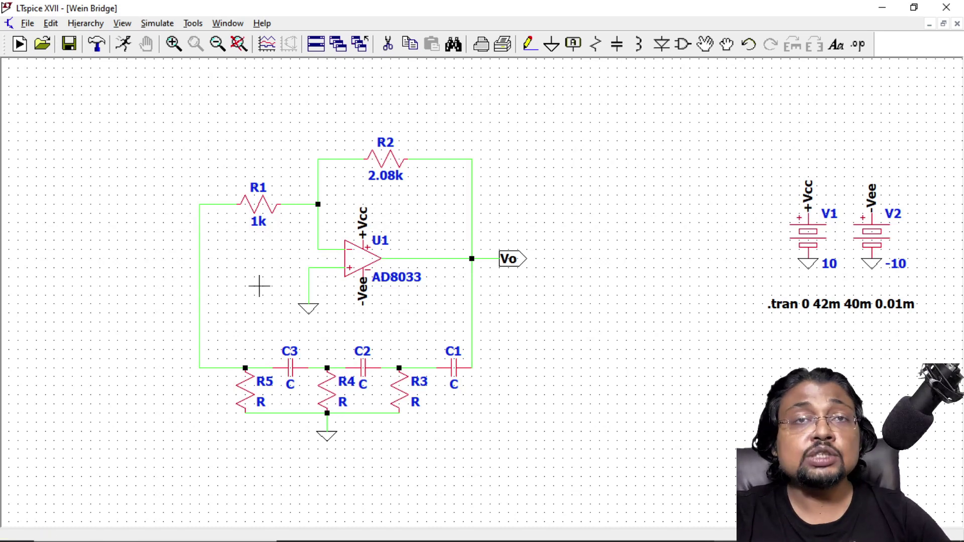
# Step: Delete resistor R5 and the dangling wire stub beside R4
pyautogui.click(387, 45)
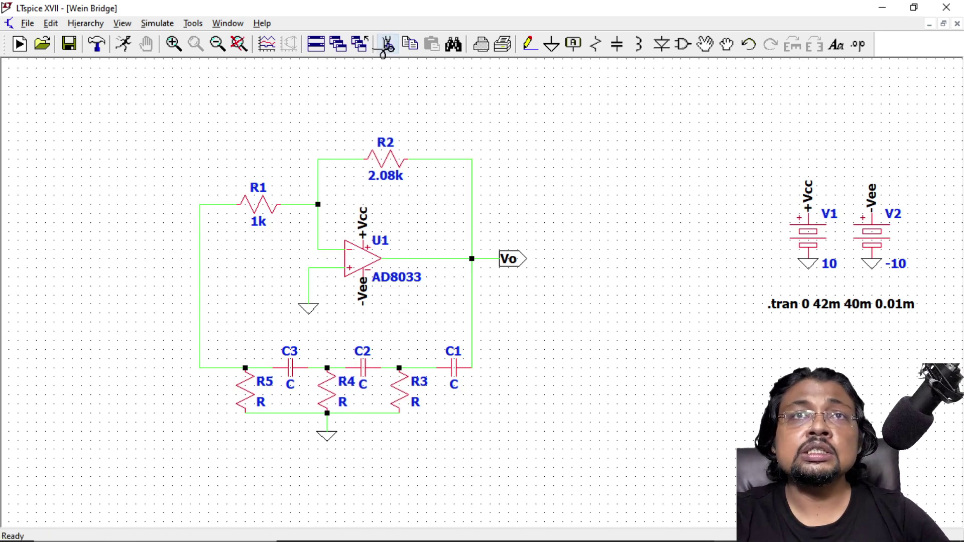
pyautogui.click(247, 391)
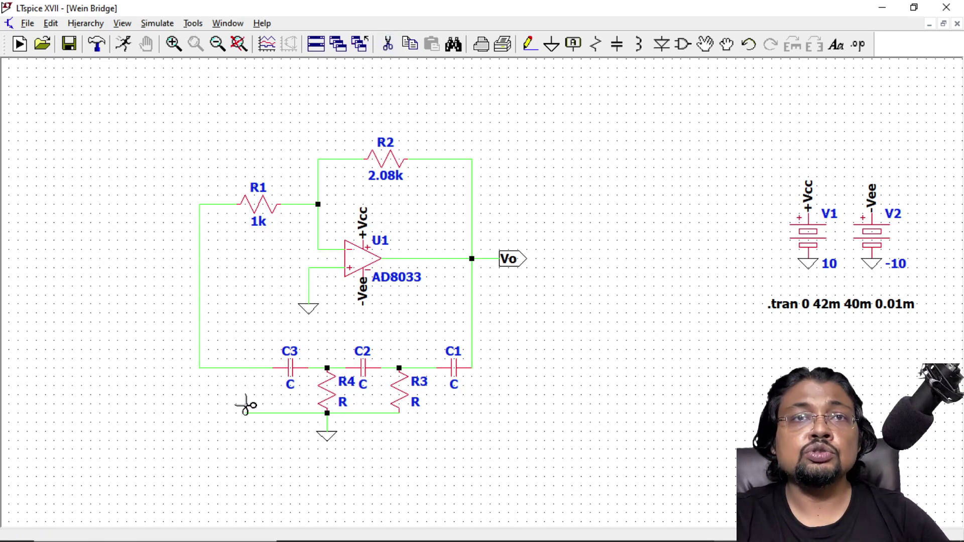
pyautogui.click(271, 413)
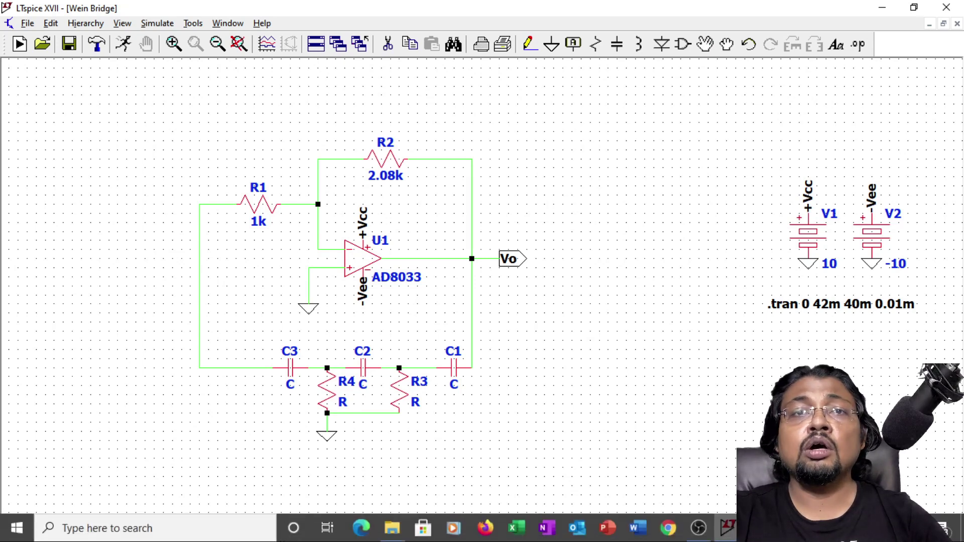
# Step: Search 'maxi' from the taskbar, launch wxMaxima and dismiss the tip of the day
pyautogui.click(192, 531)
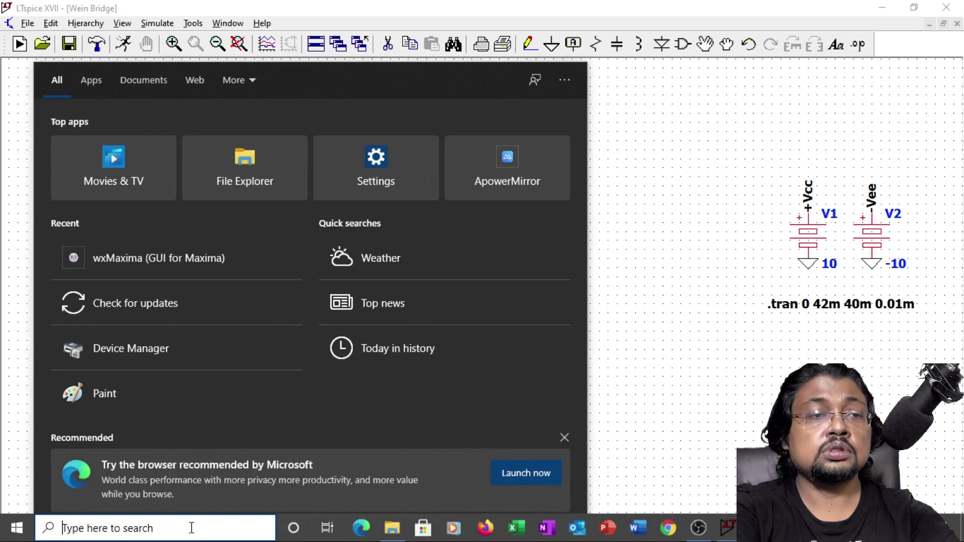
pyautogui.write('maxi')
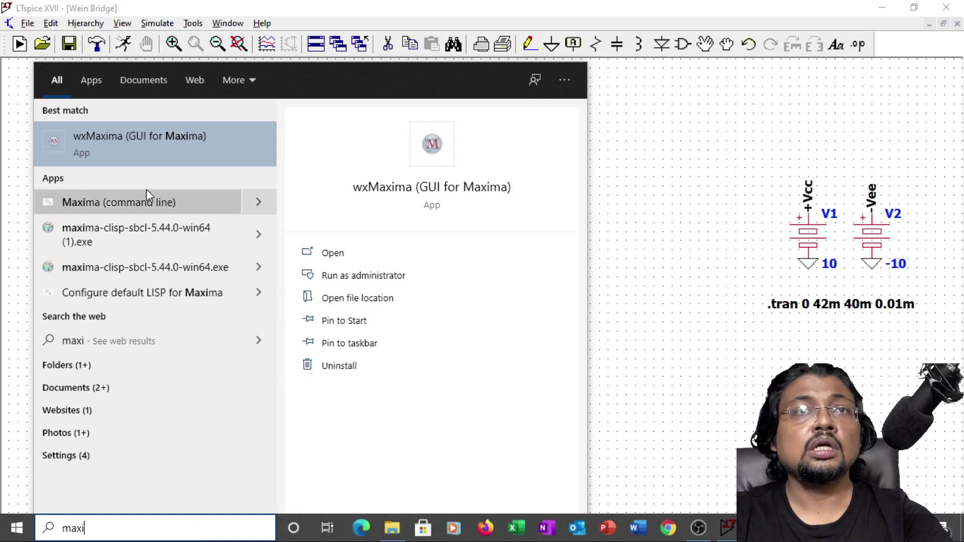
pyautogui.click(146, 144)
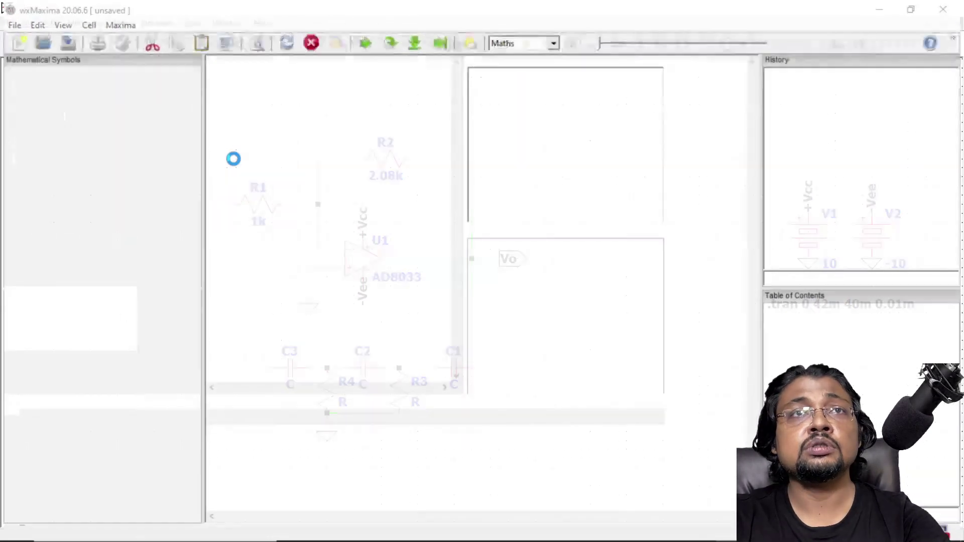
pyautogui.click(277, 146)
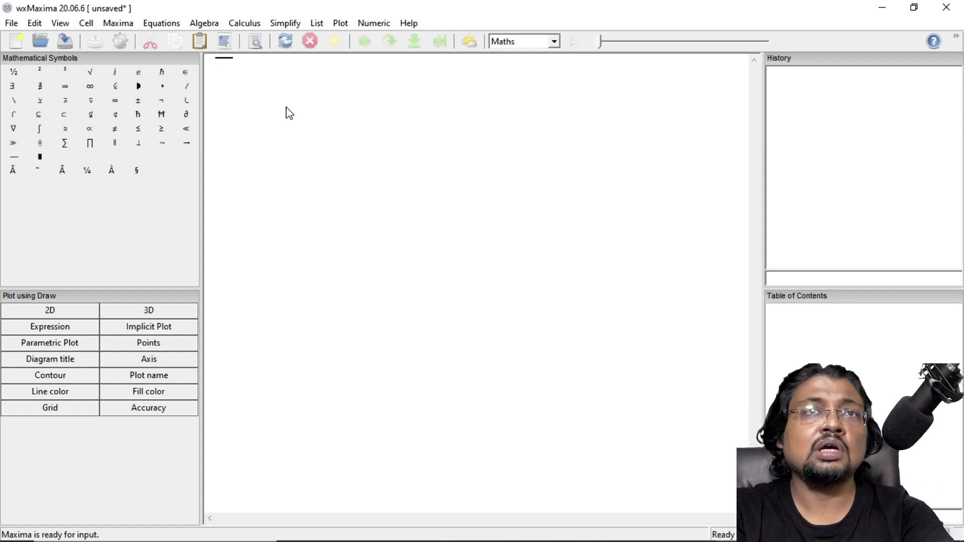
# Step: Enter C:1/(sqrt(6)*2*%pi*5e3* in a new wxMaxima cell, then return to LTspice
pyautogui.write('C')
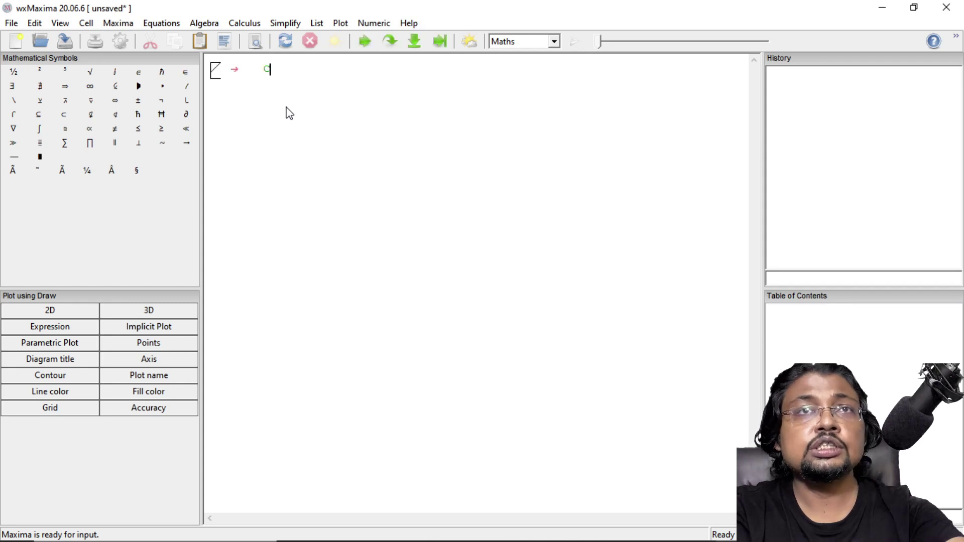
pyautogui.write(':')
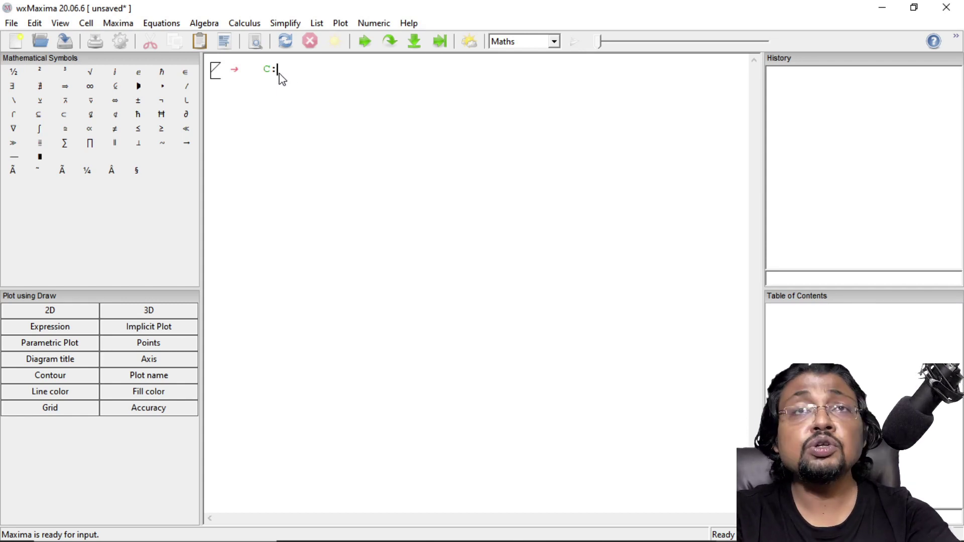
pyautogui.write('1/')
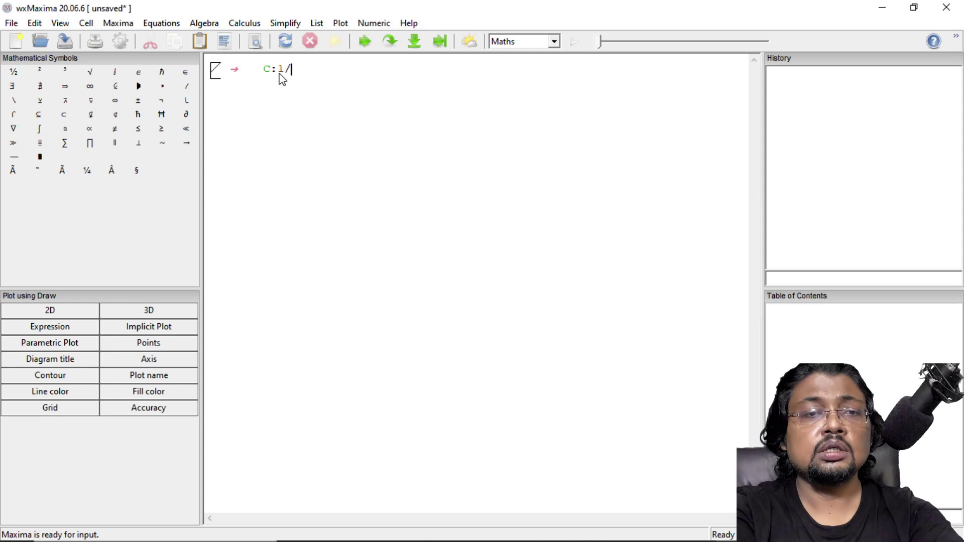
pyautogui.write('(')
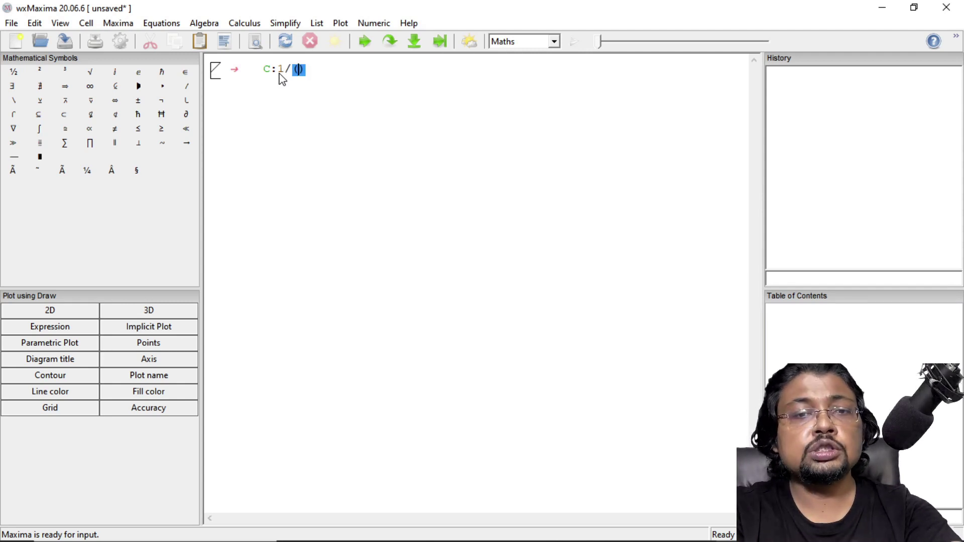
pyautogui.write('sqrt(')
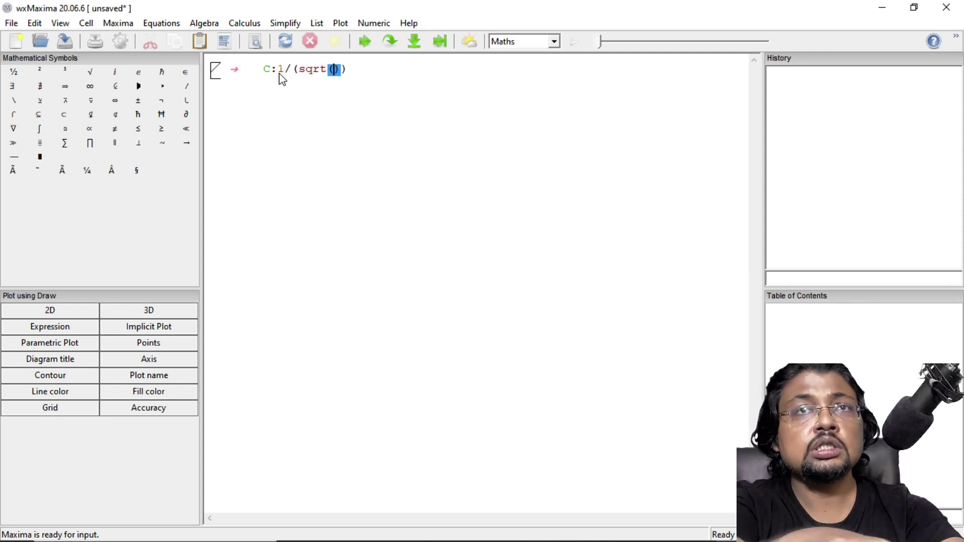
pyautogui.write('6)')
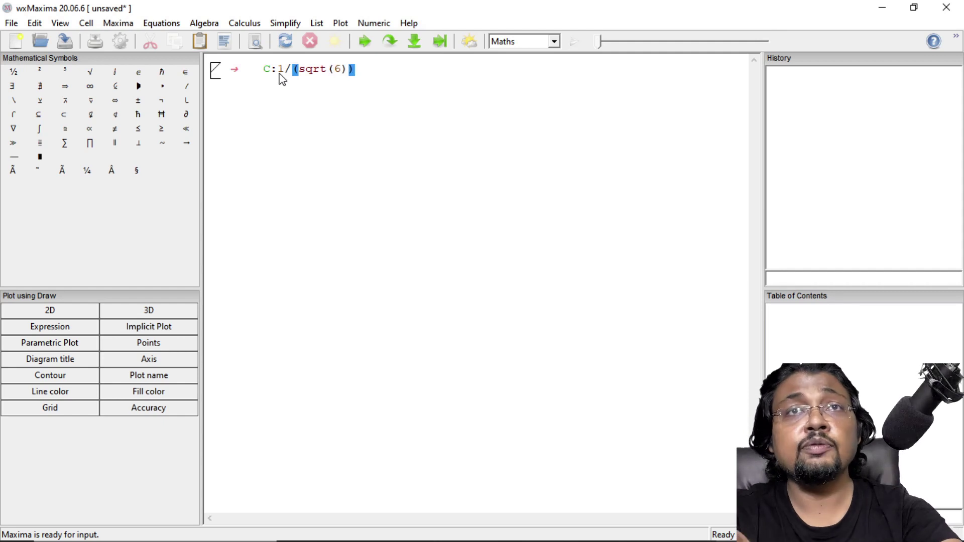
pyautogui.write('*')
pyautogui.write('2')
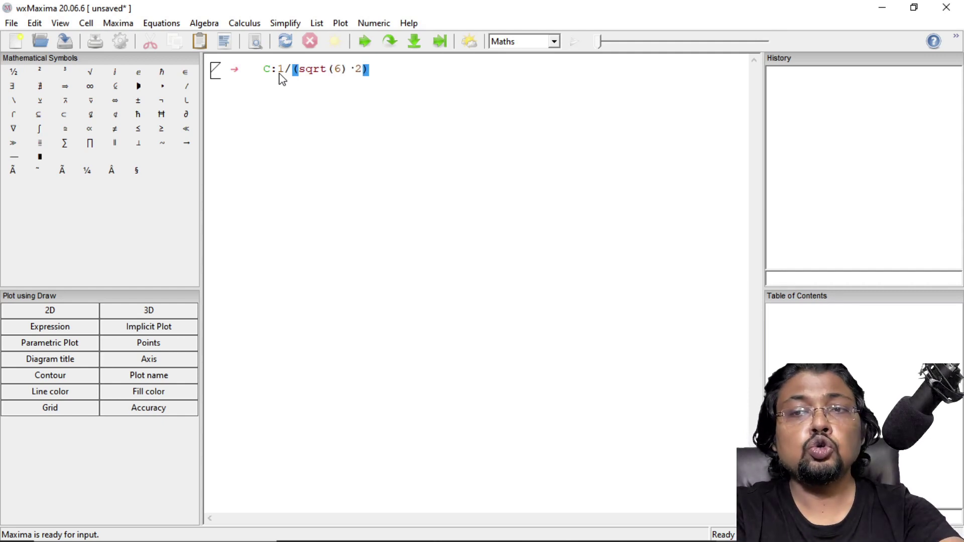
pyautogui.write('*')
pyautogui.write('%')
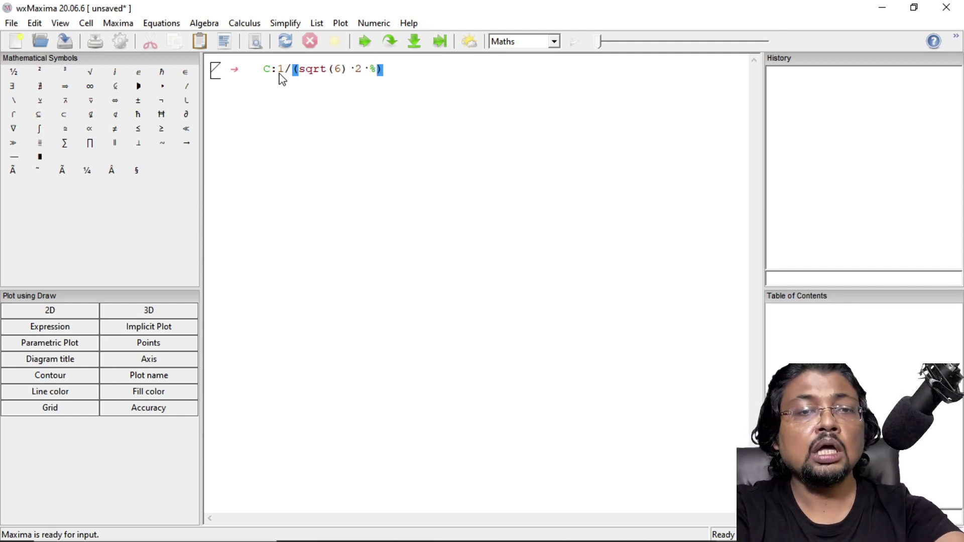
pyautogui.write('pi')
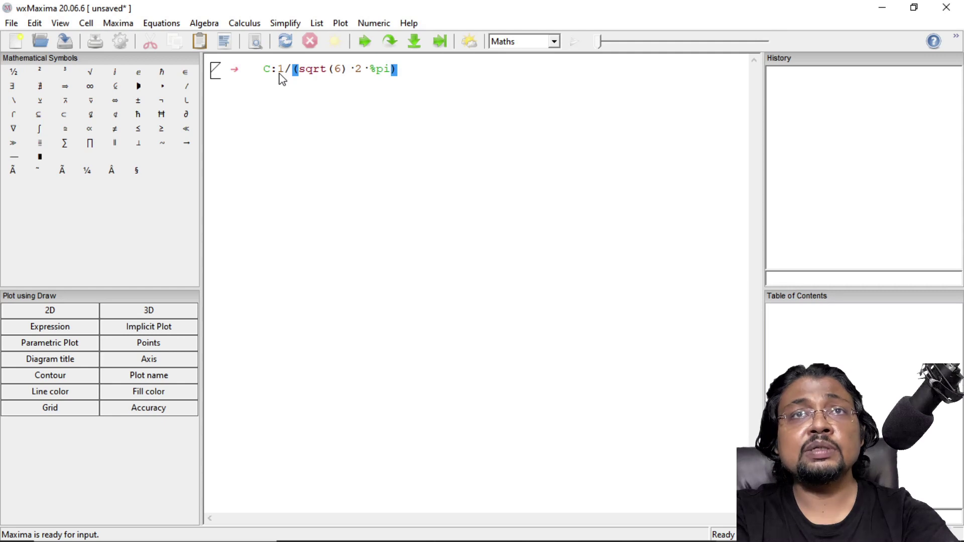
pyautogui.write('*')
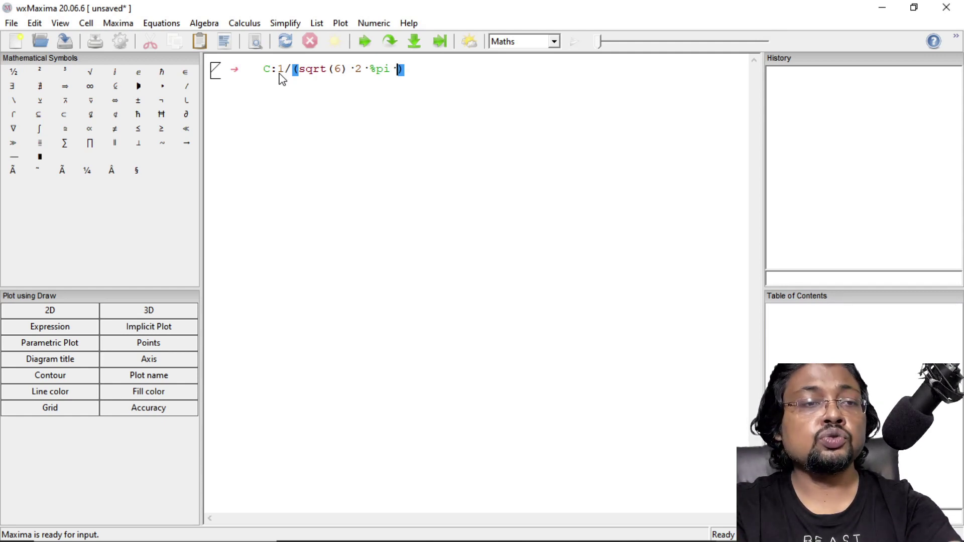
pyautogui.write('5e')
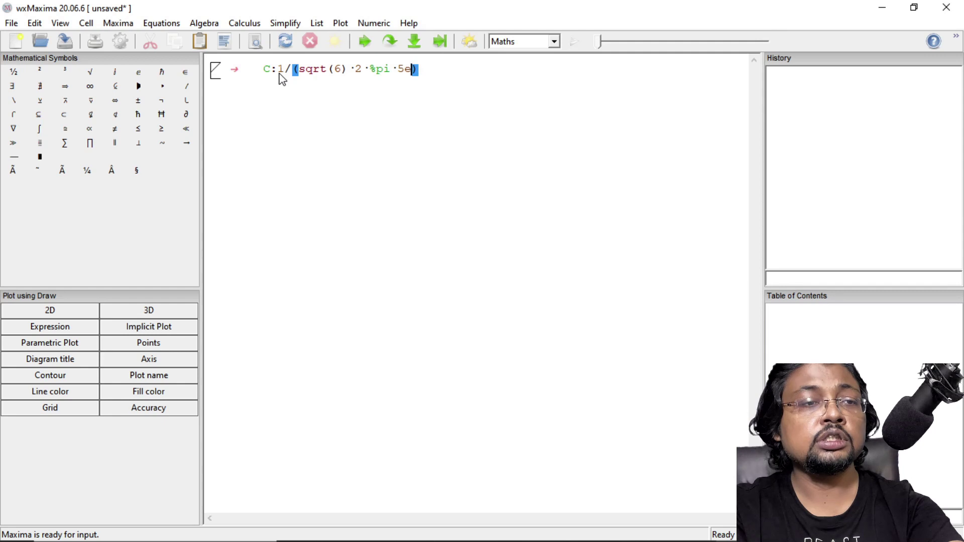
pyautogui.write('3')
pyautogui.write('*')
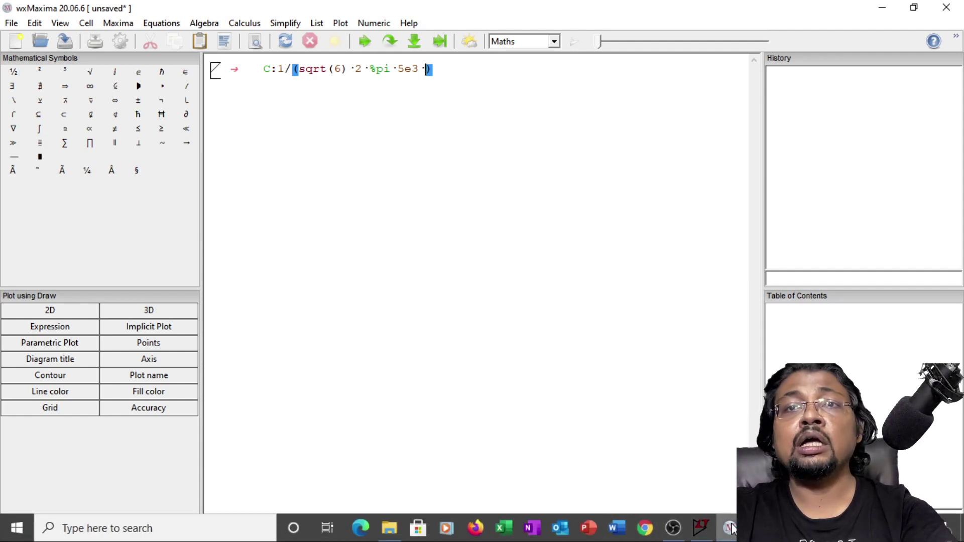
pyautogui.moveTo(700, 528)
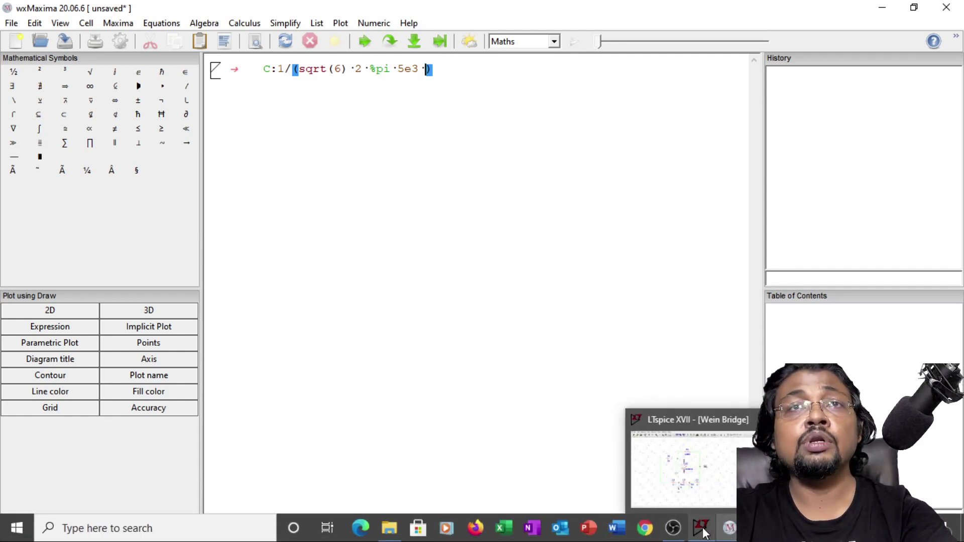
pyautogui.click(702, 528)
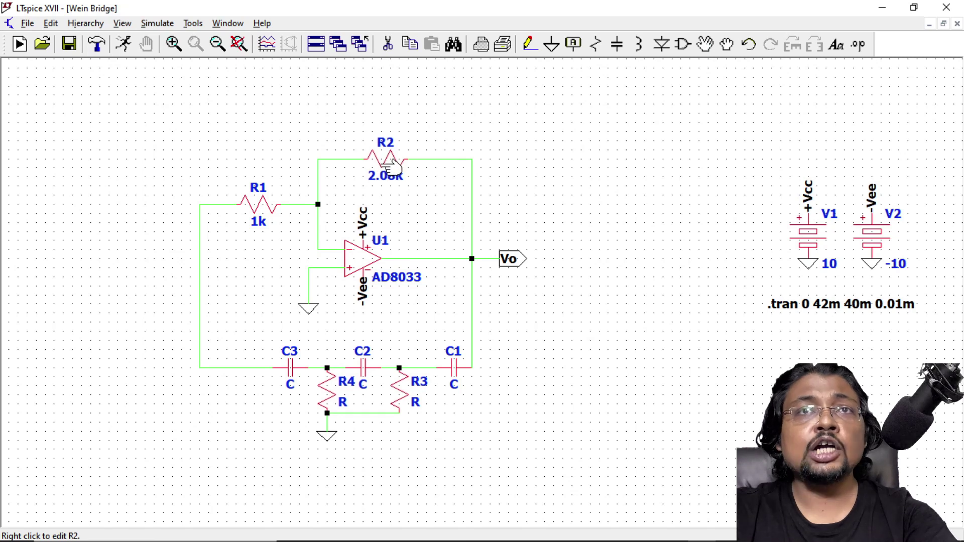
# Step: Enter 29k as R2's resistance in its properties dialog
pyautogui.rightClick(392, 160)
pyautogui.write('29')
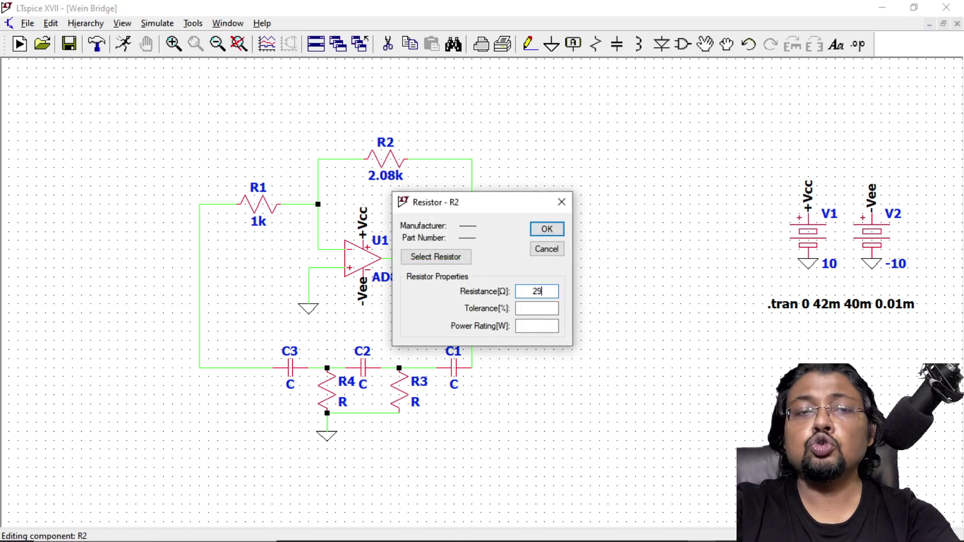
pyautogui.write('k')
pyautogui.press('Return')
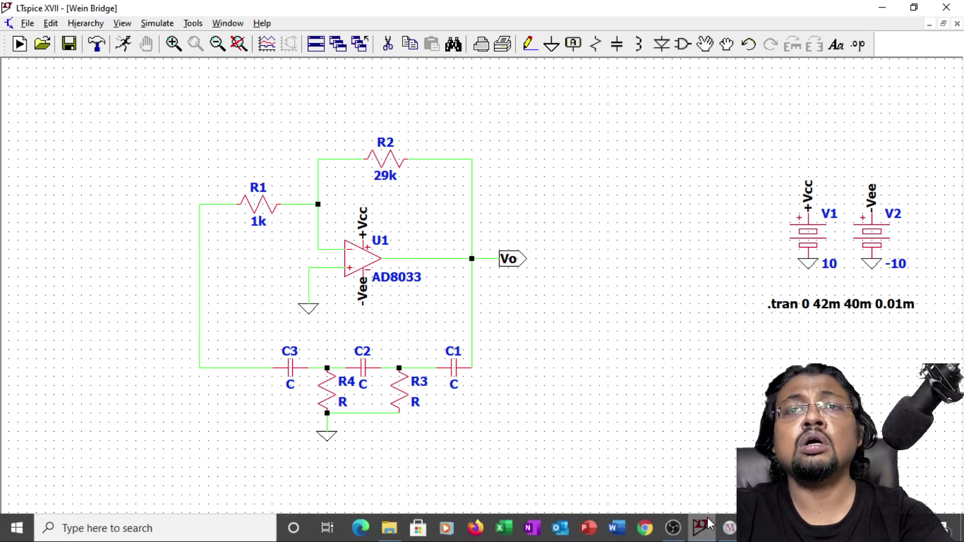
# Step: Complete the wxMaxima capacitor formula with 1e3 and evaluate it
pyautogui.click(729, 527)
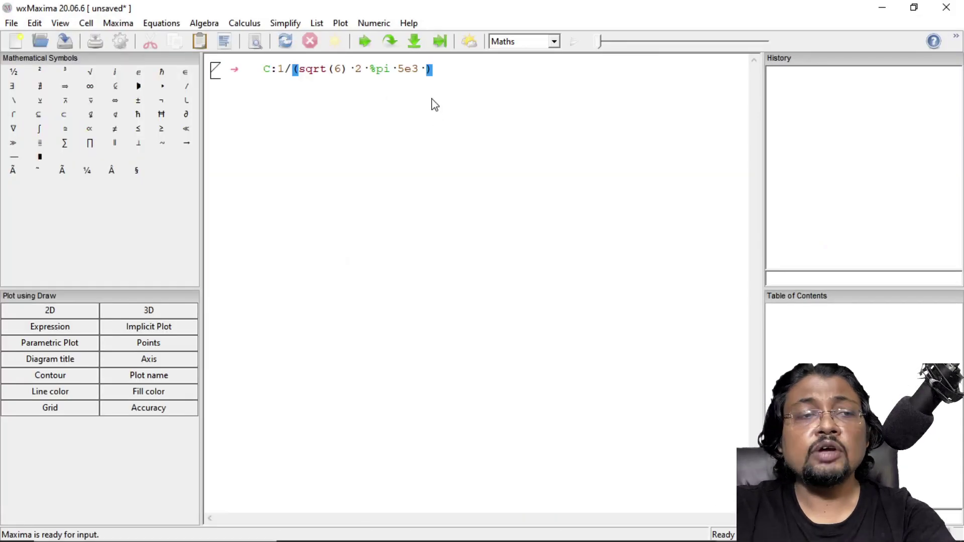
pyautogui.write('1e3')
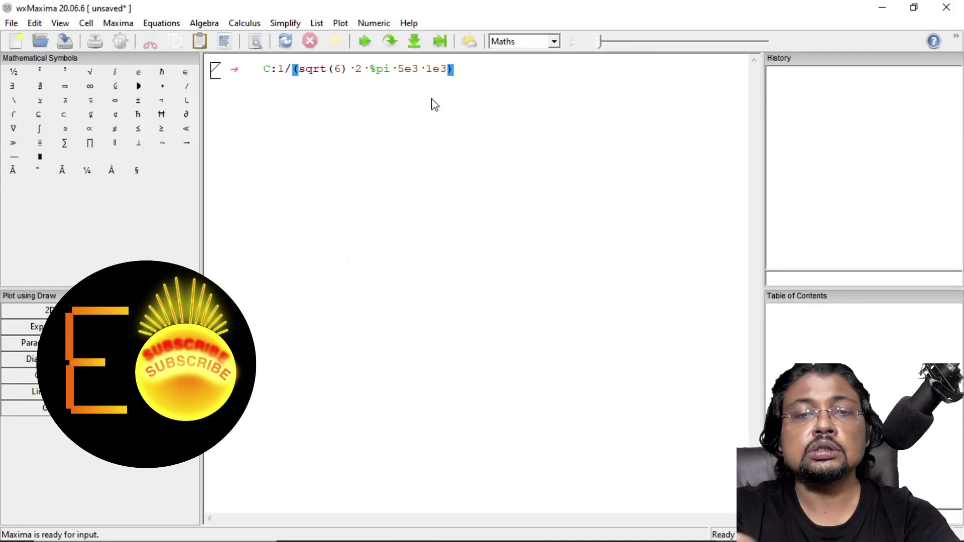
pyautogui.hotkey('shift', 'Return')
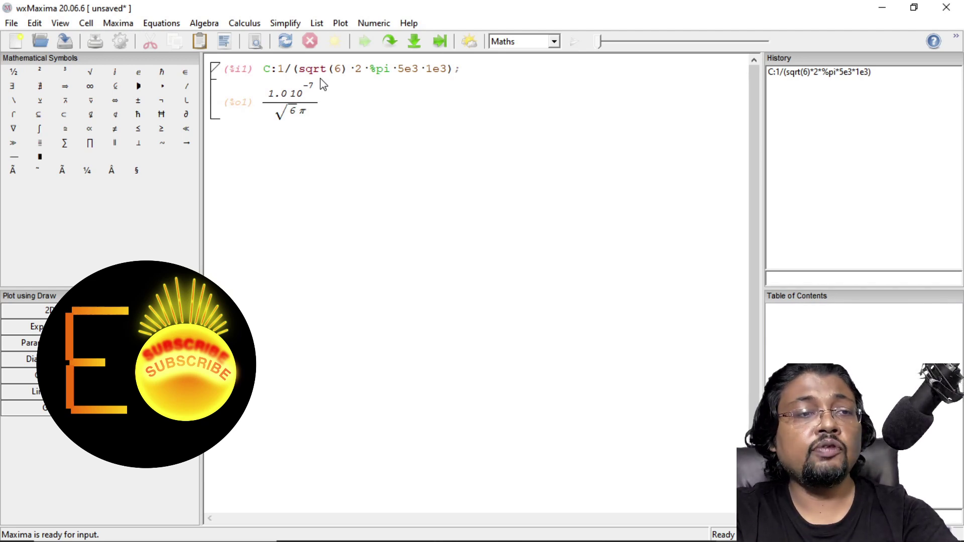
# Step: Get the formula's decimal value, about 1.2995·10⁻⁸ F, with %,numer
pyautogui.write('%')
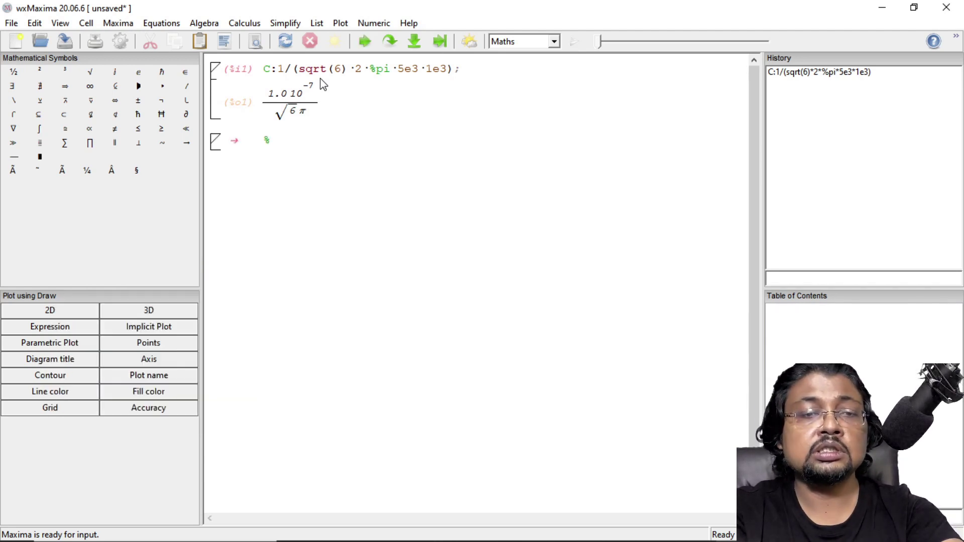
pyautogui.write(',nu')
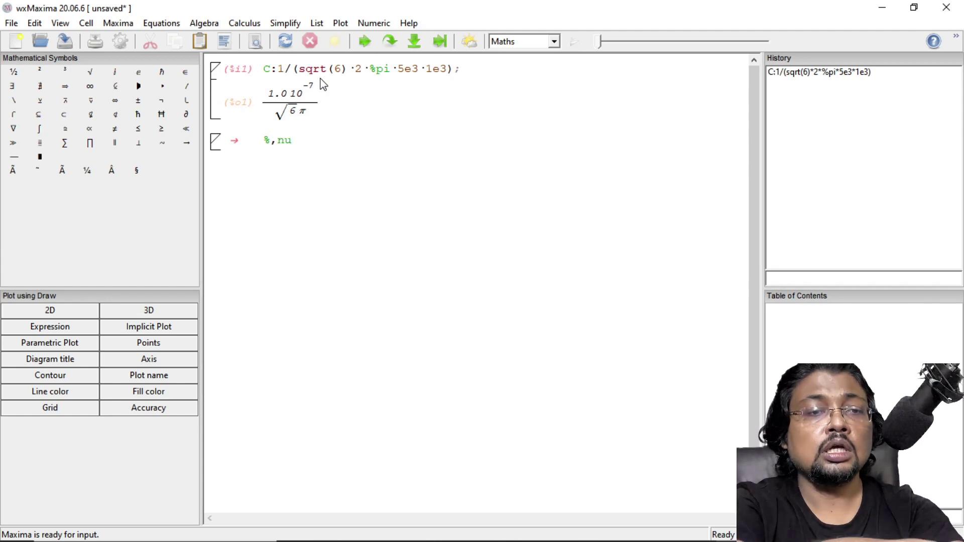
pyautogui.write('mer')
pyautogui.hotkey('shift', 'Return')
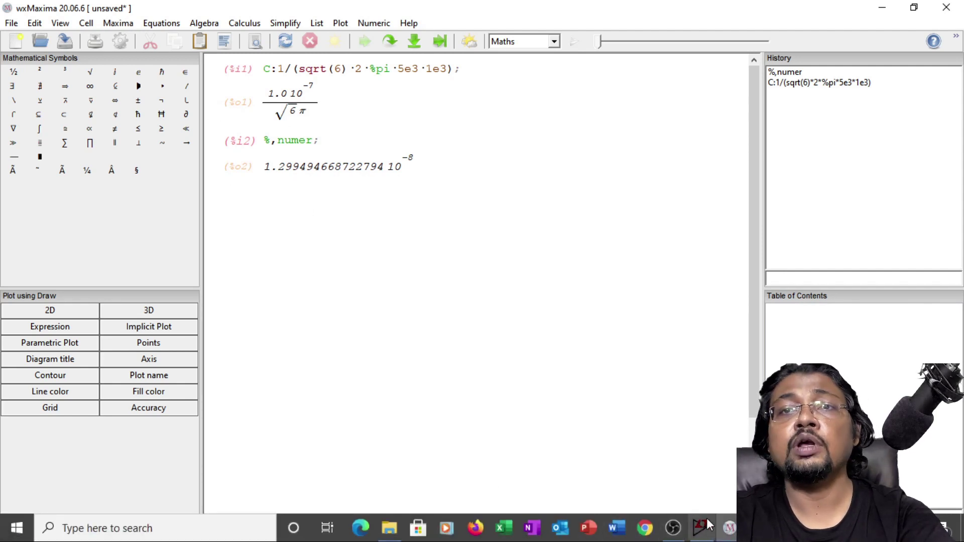
pyautogui.click(702, 528)
# Step: Set ladder capacitors C1, C2 and C3 to 13n
pyautogui.rightClick(455, 369)
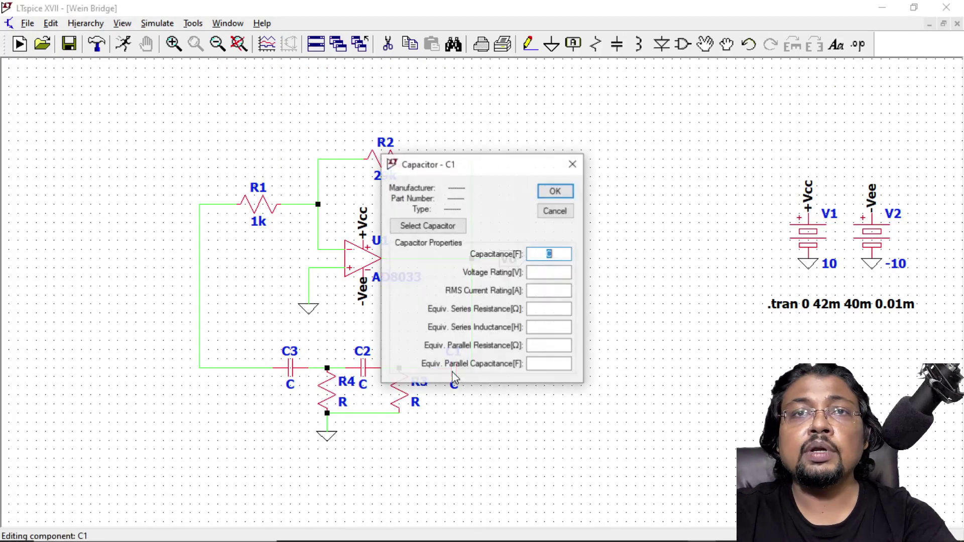
pyautogui.write('13n')
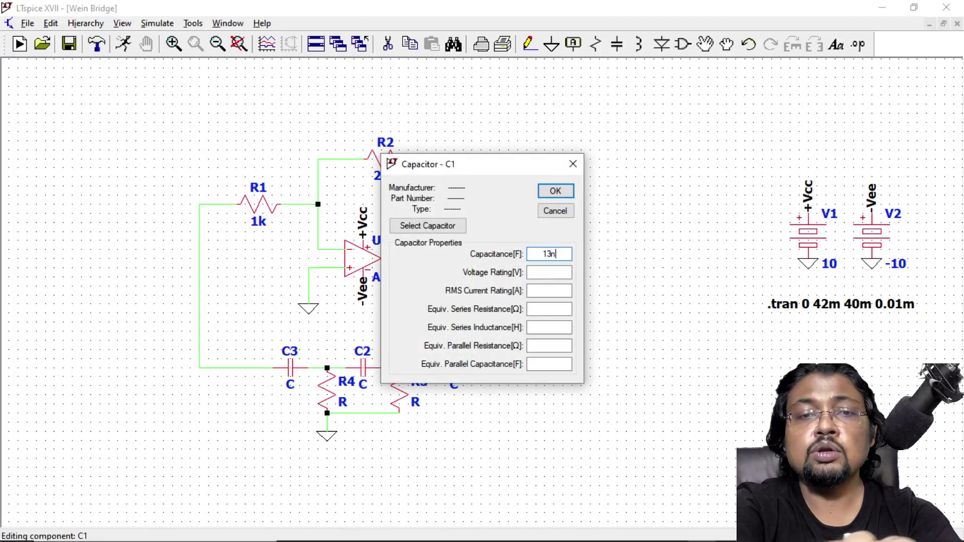
pyautogui.press('Return')
pyautogui.rightClick(375, 370)
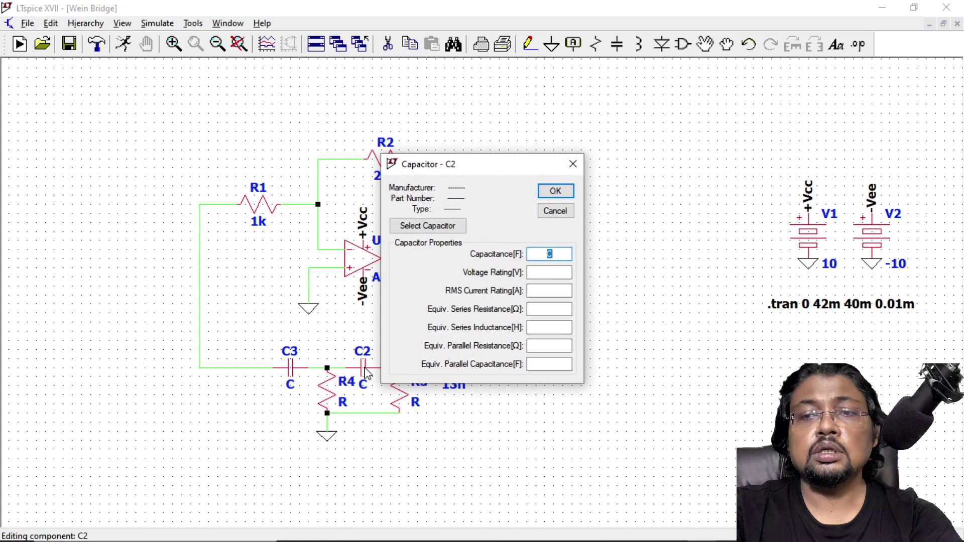
pyautogui.write('13n')
pyautogui.press('Return')
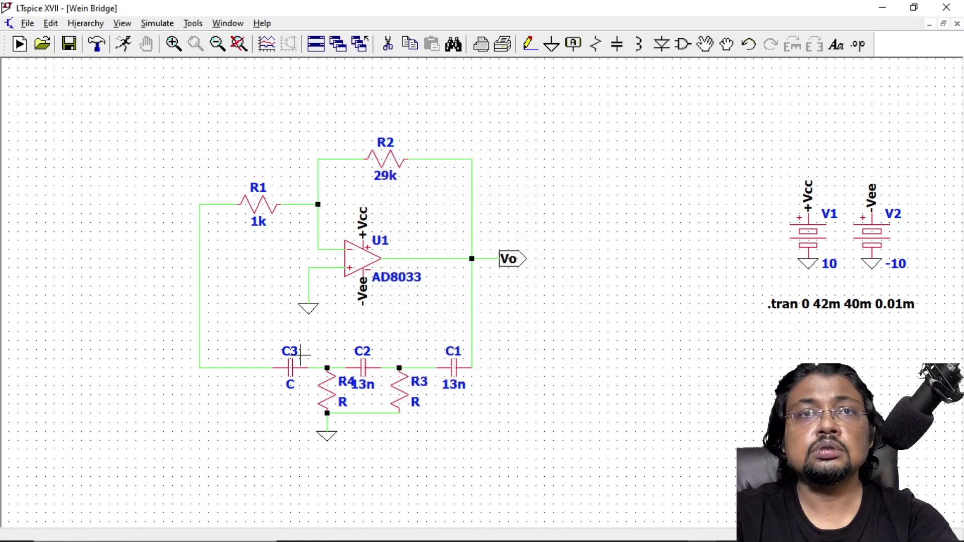
pyautogui.rightClick(292, 371)
pyautogui.write('1')
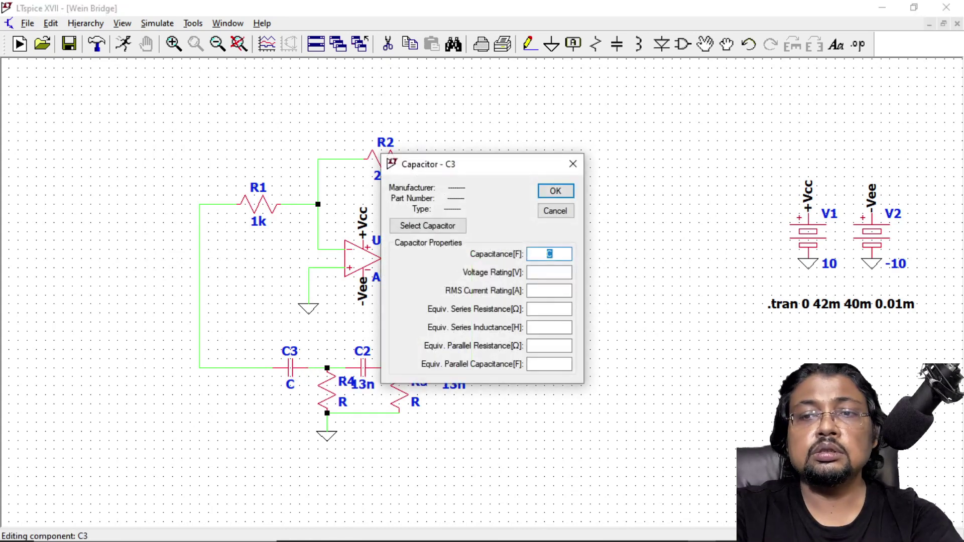
pyautogui.write('3n')
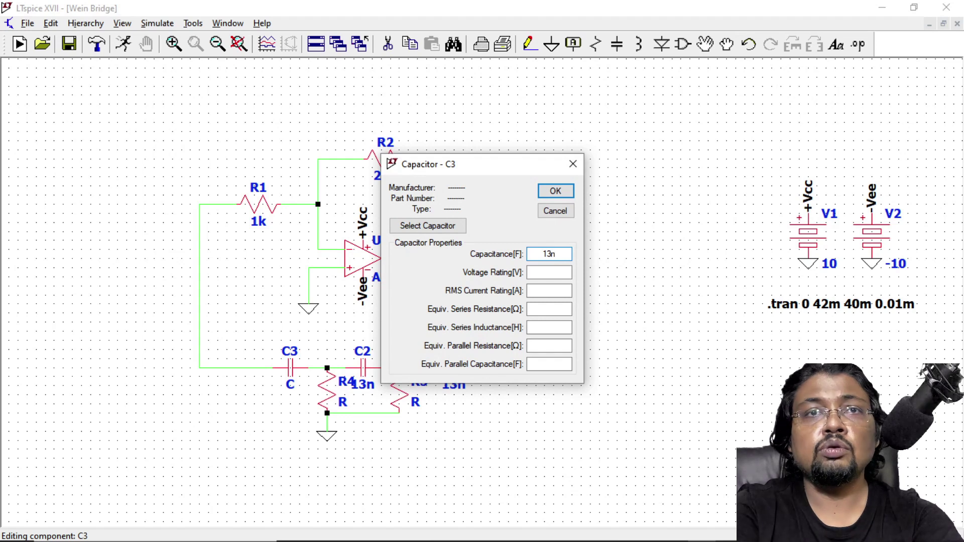
pyautogui.press('Return')
# Step: Set ladder resistors R3 and R4 to 1k
pyautogui.rightClick(408, 402)
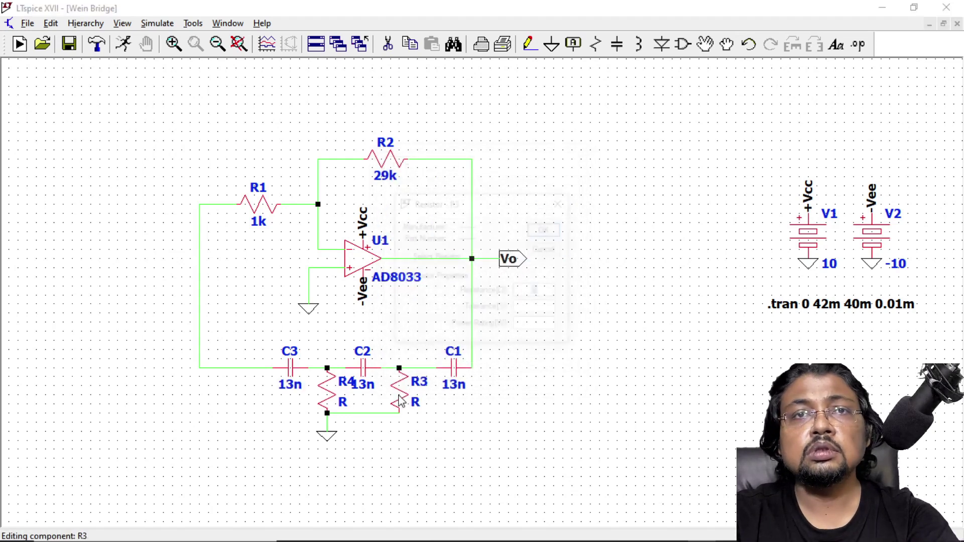
pyautogui.write('1k')
pyautogui.press('Return')
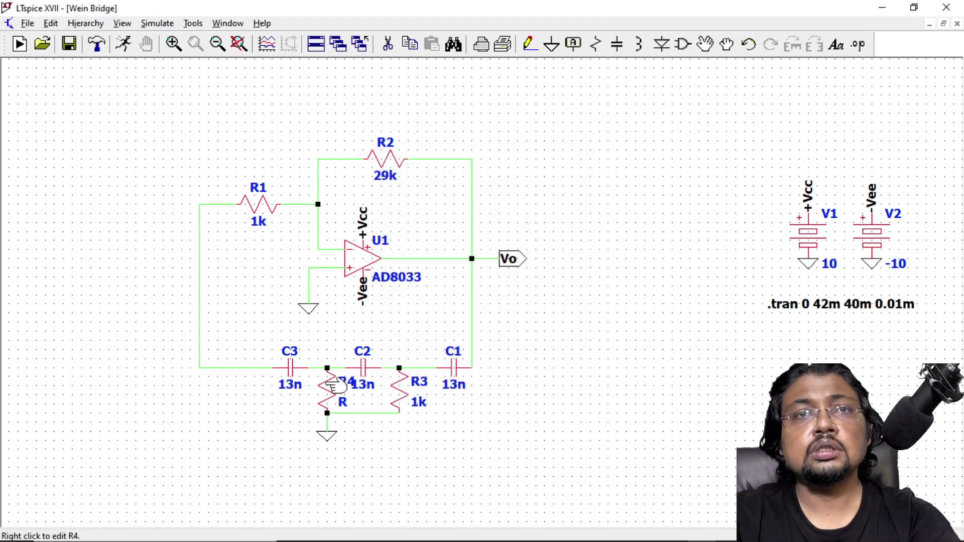
pyautogui.rightClick(331, 394)
pyautogui.write('1k')
pyautogui.press('Return')
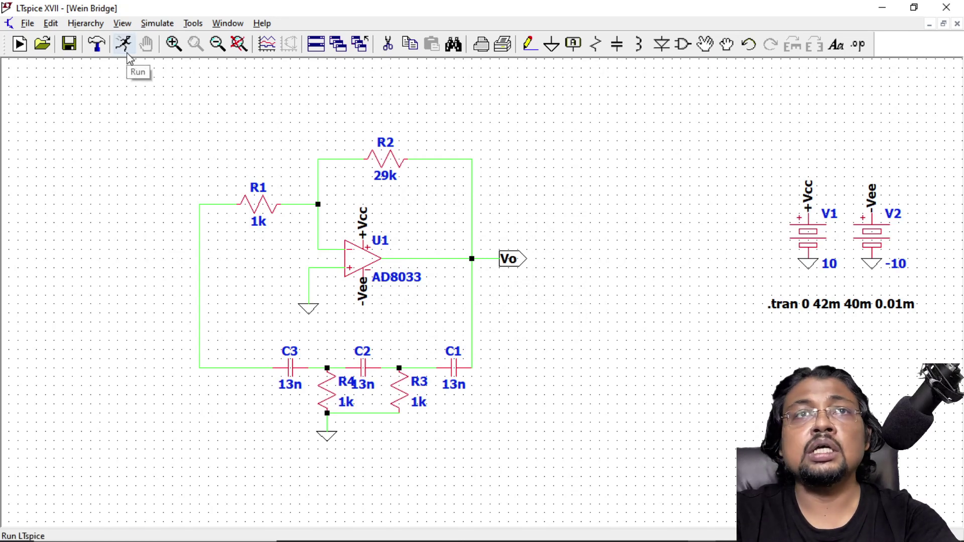
# Step: Run the transient simulation and plot V(vo), which stays flat near zero
pyautogui.click(125, 50)
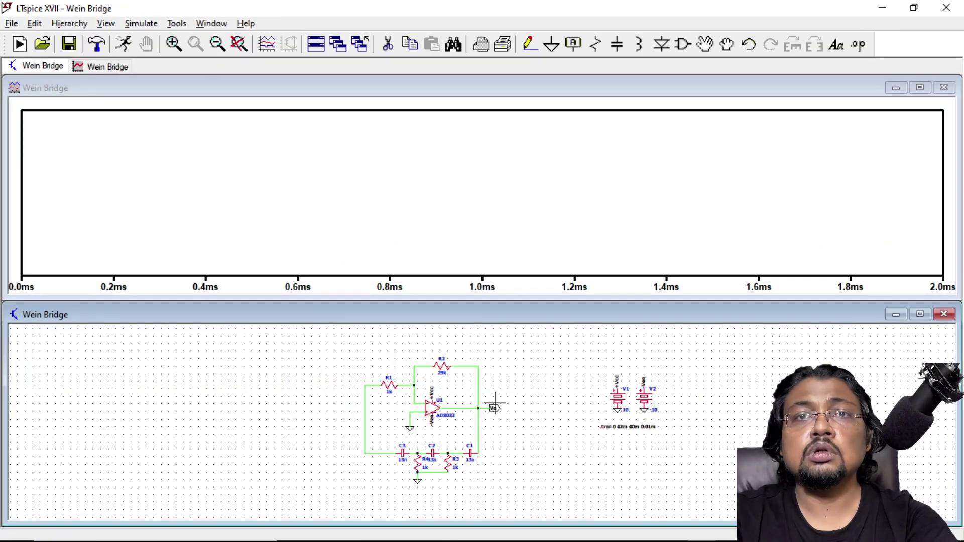
pyautogui.click(489, 408)
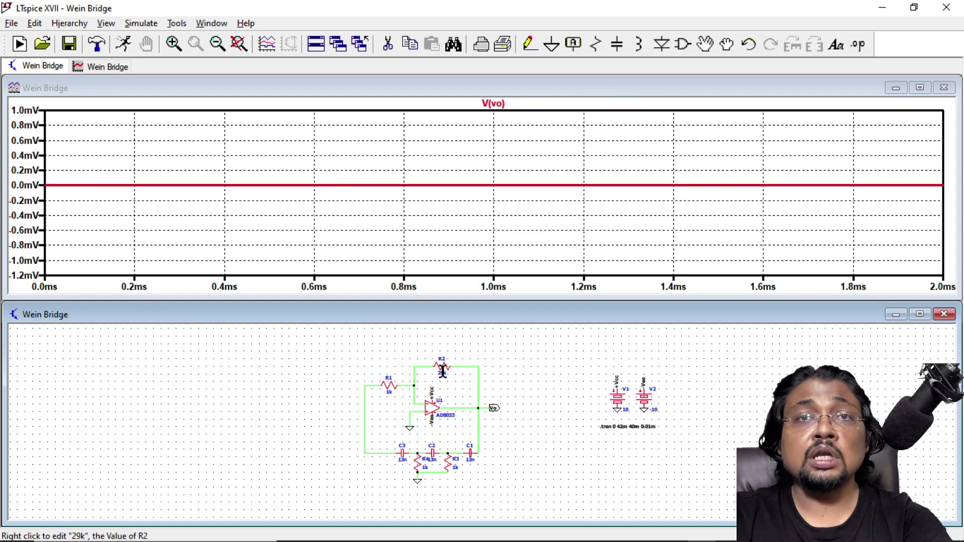
# Step: Change R2 from 29k to 34k and re-simulate, giving a growing V(vo) oscillation
pyautogui.rightClick(443, 372)
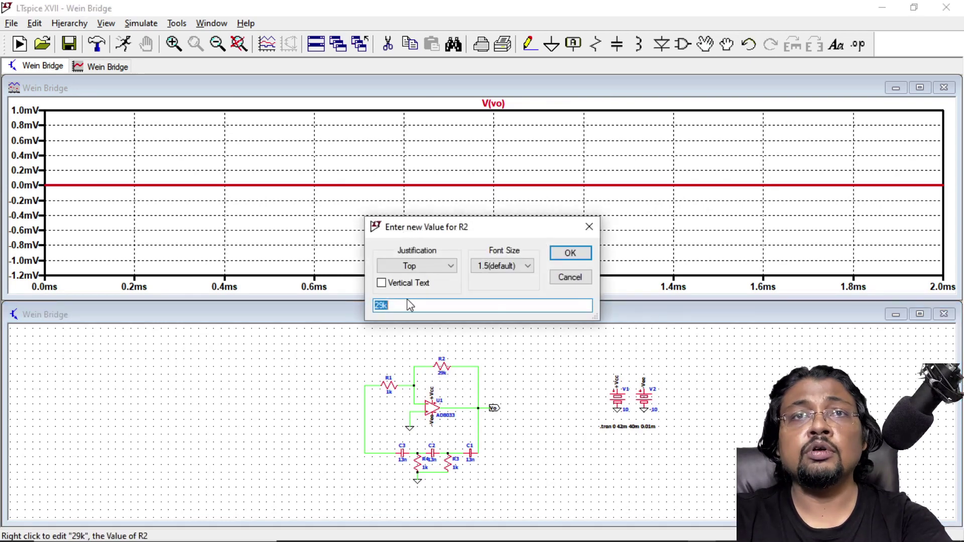
pyautogui.press('BackSpace')
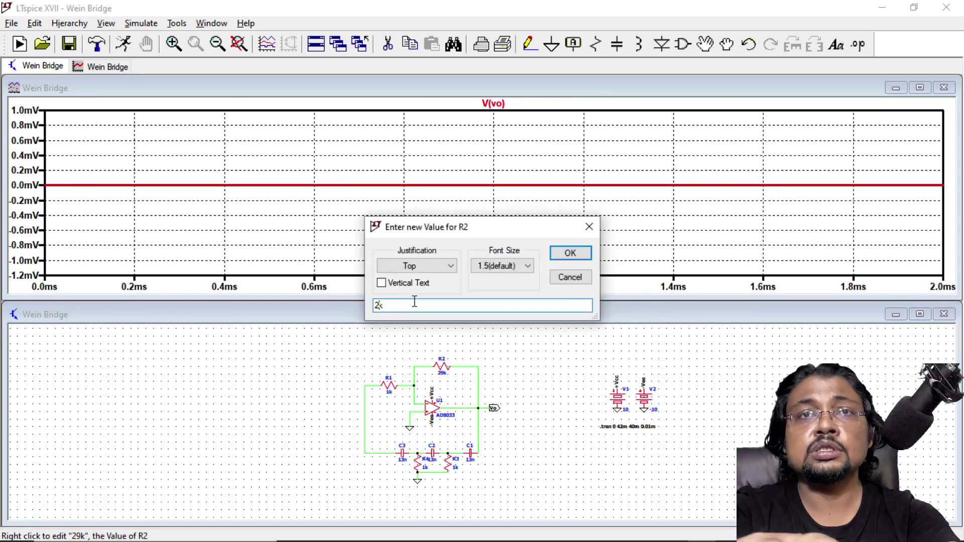
pyautogui.press('BackSpace')
pyautogui.write('3')
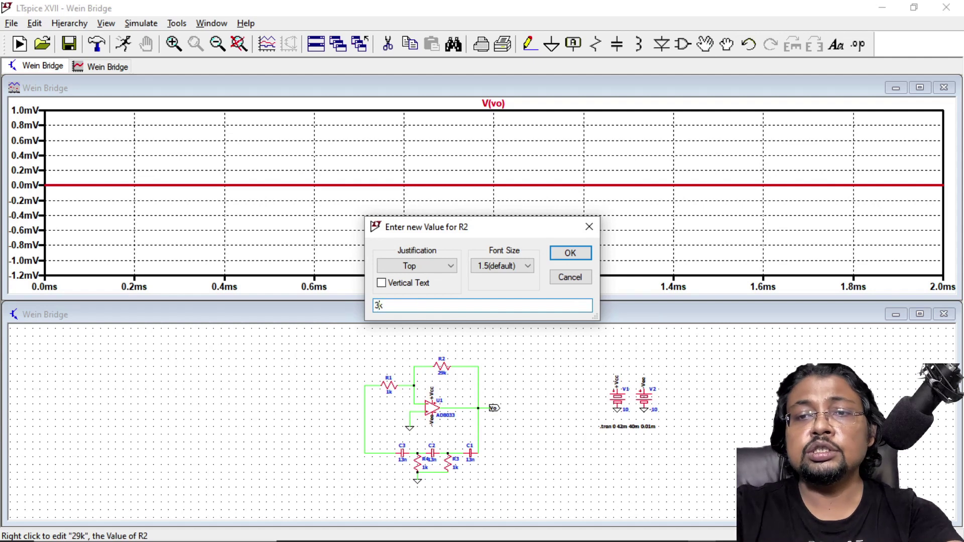
pyautogui.write('4')
pyautogui.press('Return')
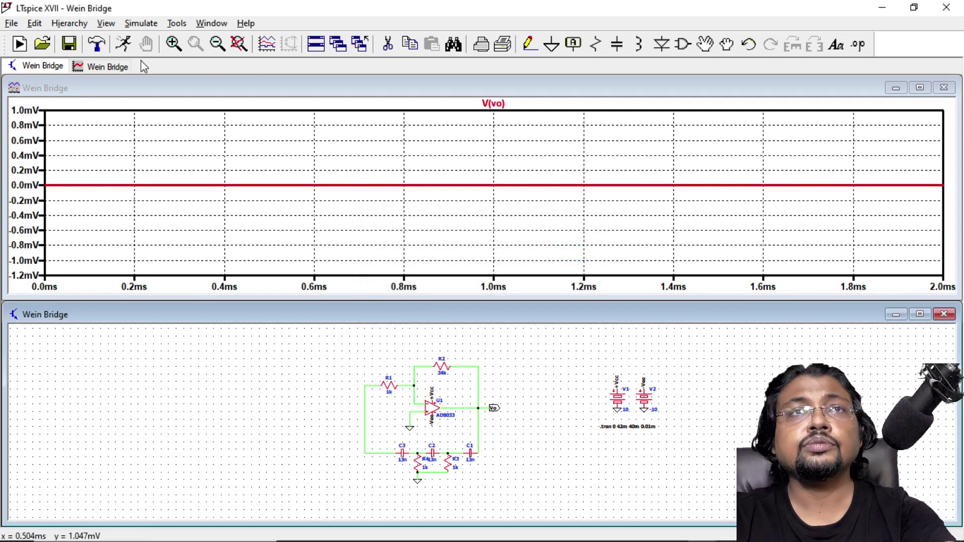
pyautogui.click(123, 44)
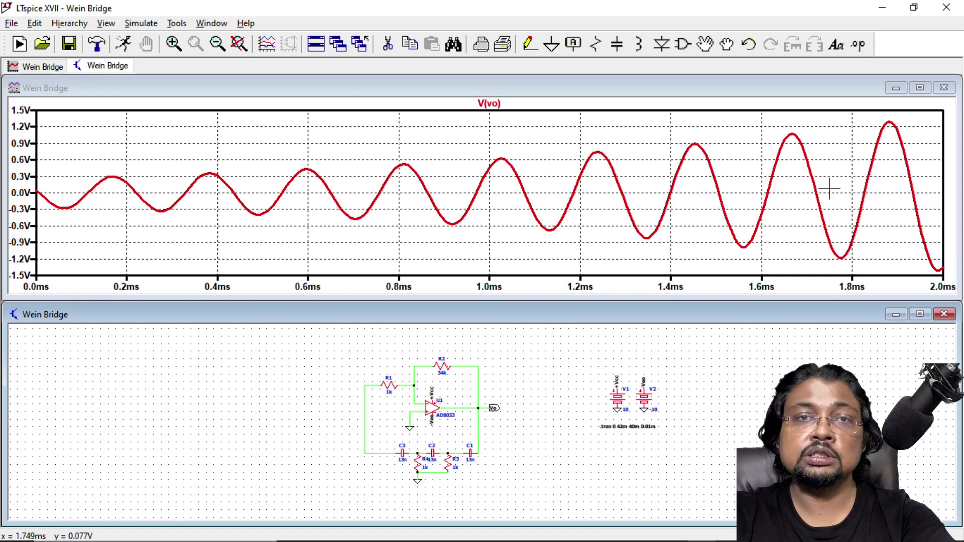
# Step: Change the .tran stop time from 42m to 52m and re-simulate
pyautogui.rightClick(629, 426)
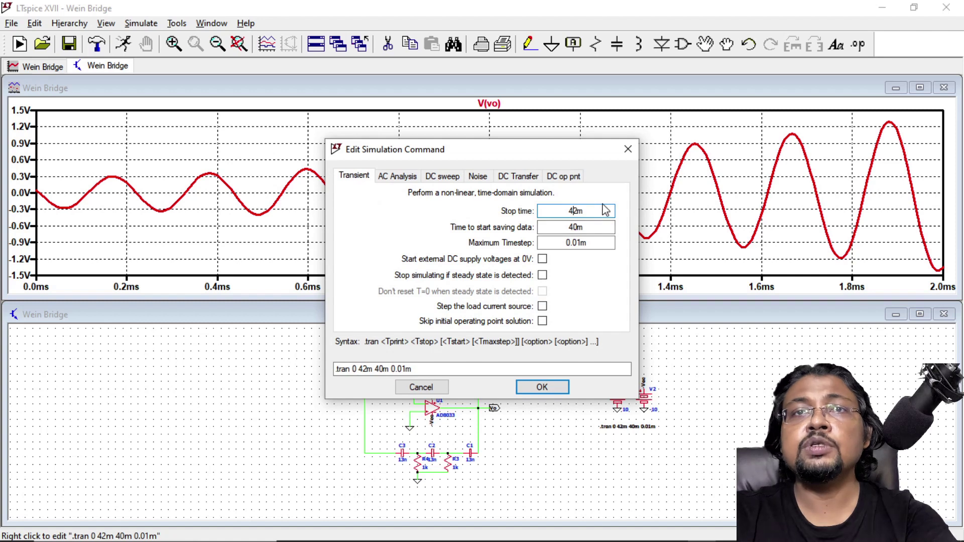
pyautogui.press('BackSpace')
pyautogui.write('5')
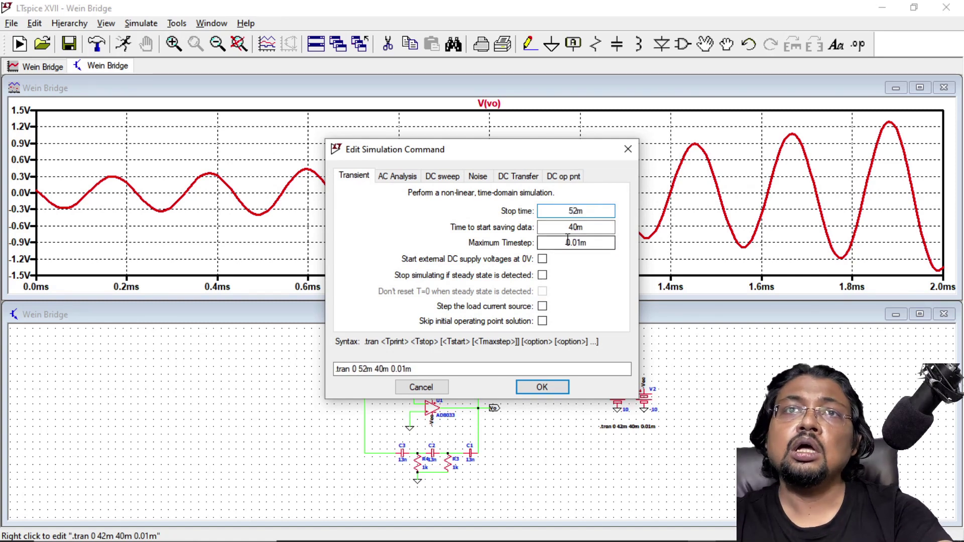
pyautogui.click(544, 390)
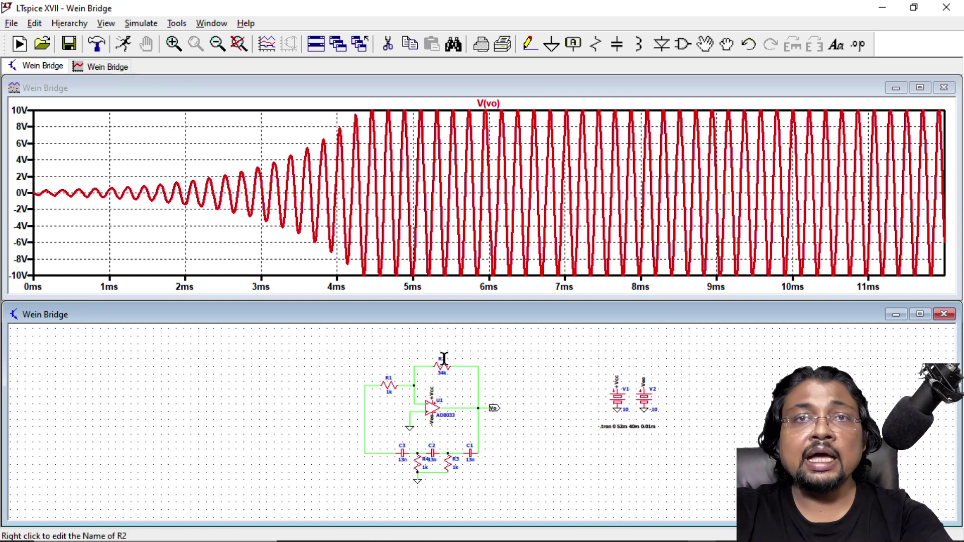
pyautogui.scroll(-1, 447, 359)
pyautogui.scroll(1, 454, 358)
pyautogui.scroll(1, 460, 358)
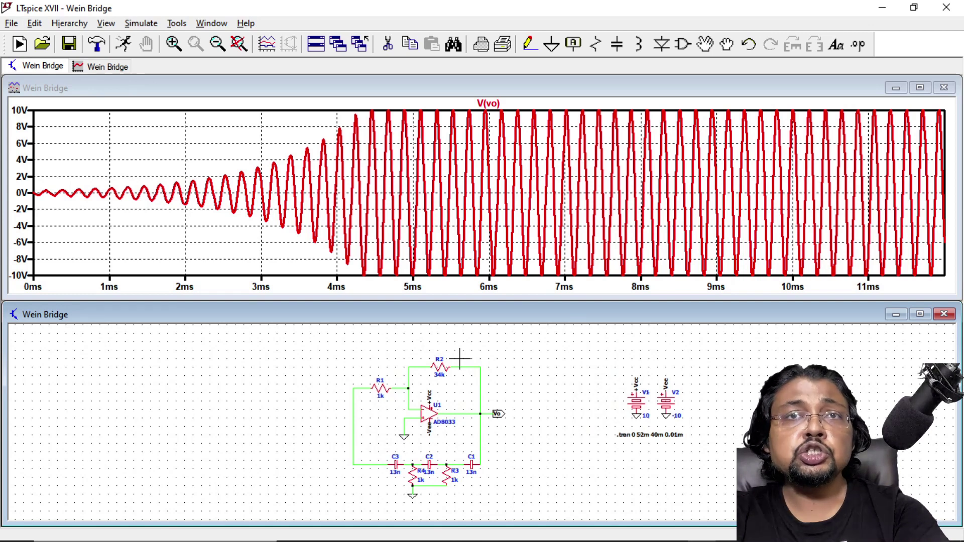
pyautogui.scroll(2, 460, 358)
pyautogui.scroll(1, 437, 366)
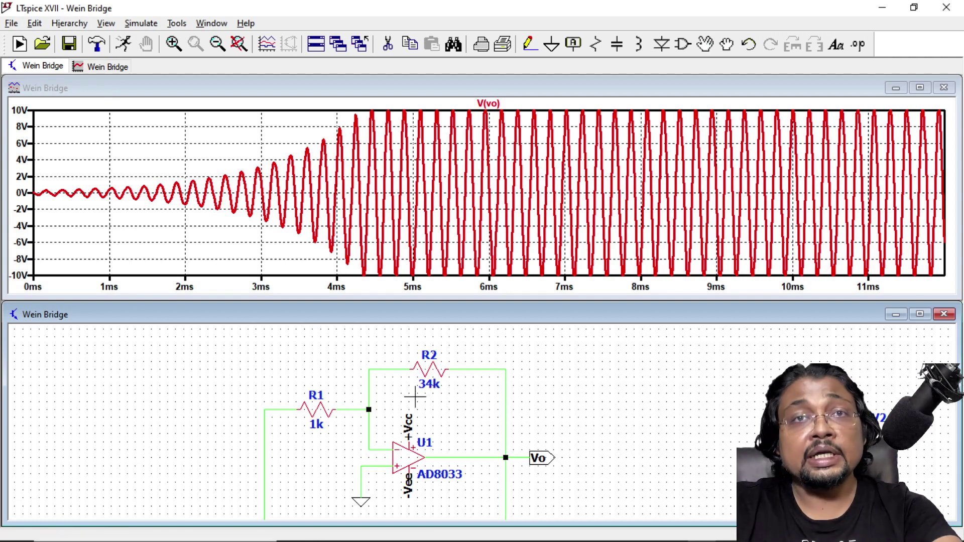
pyautogui.scroll(-1, 421, 402)
pyautogui.scroll(-1, 424, 410)
pyautogui.scroll(-1, 429, 417)
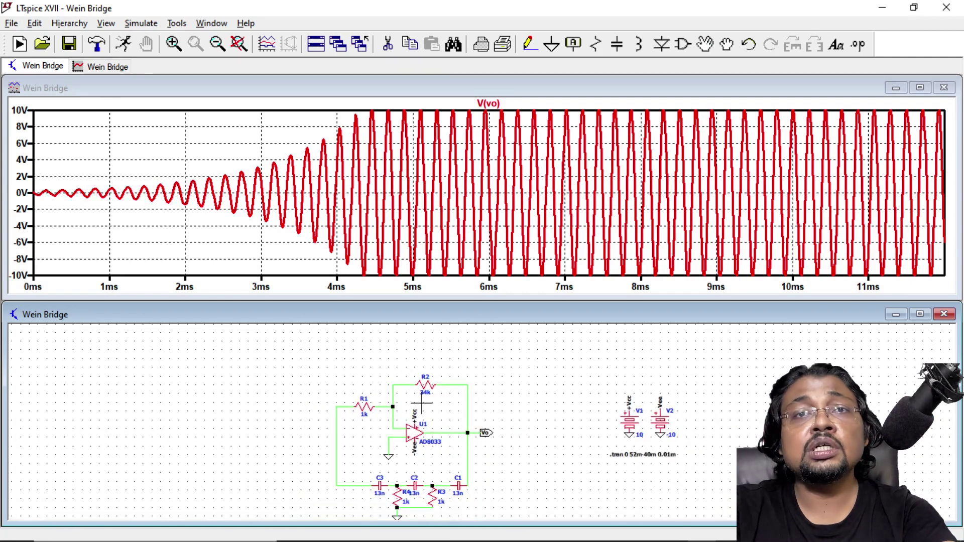